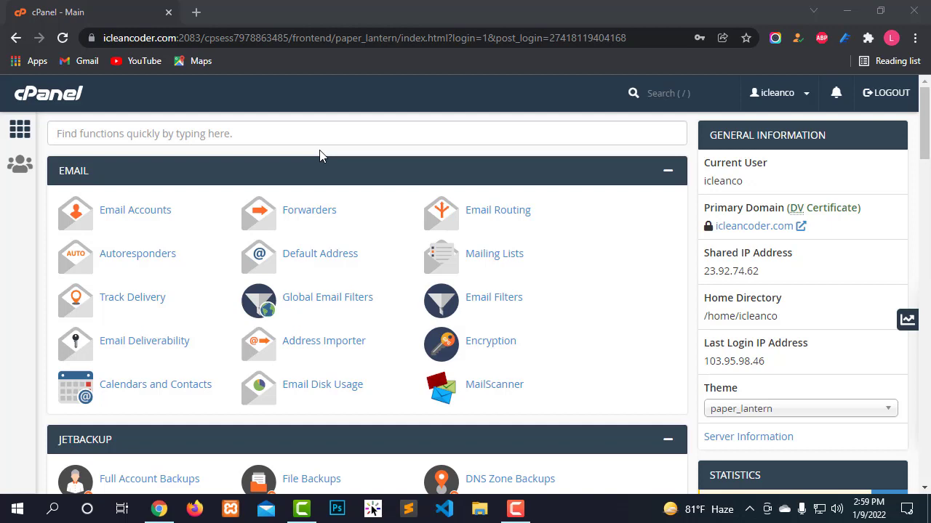
Look through the cPanel tool groups from Email down to the Software section
triple_click(637, 37)
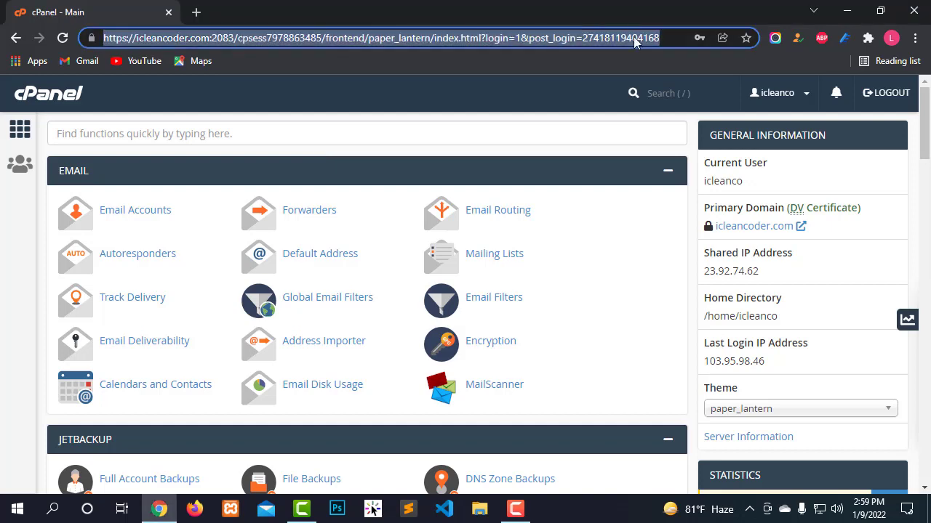
click(412, 110)
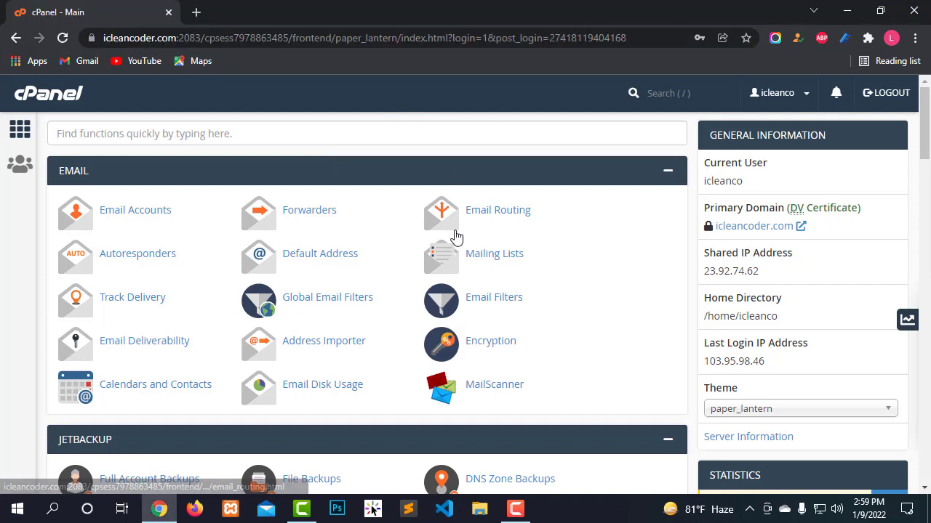
scroll(455, 237, down, 4)
scroll(456, 237, down, 6)
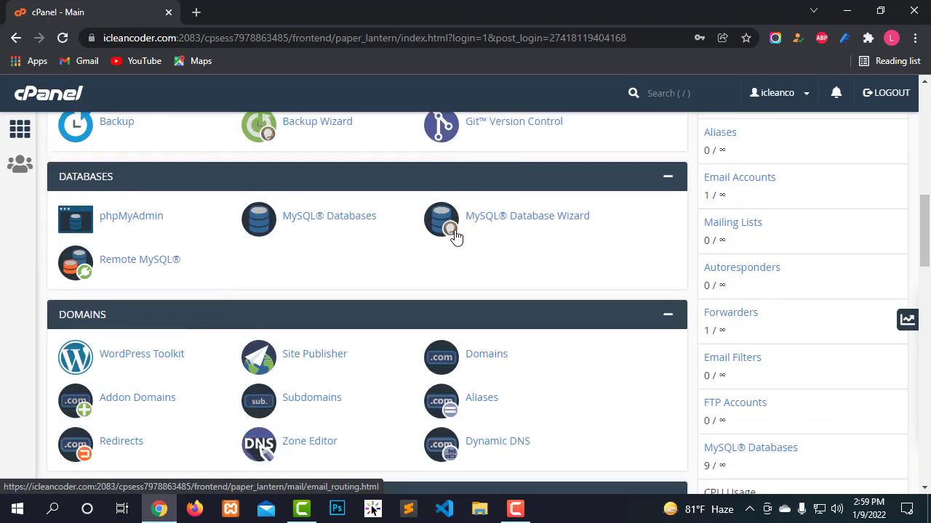
scroll(455, 234, down, 6)
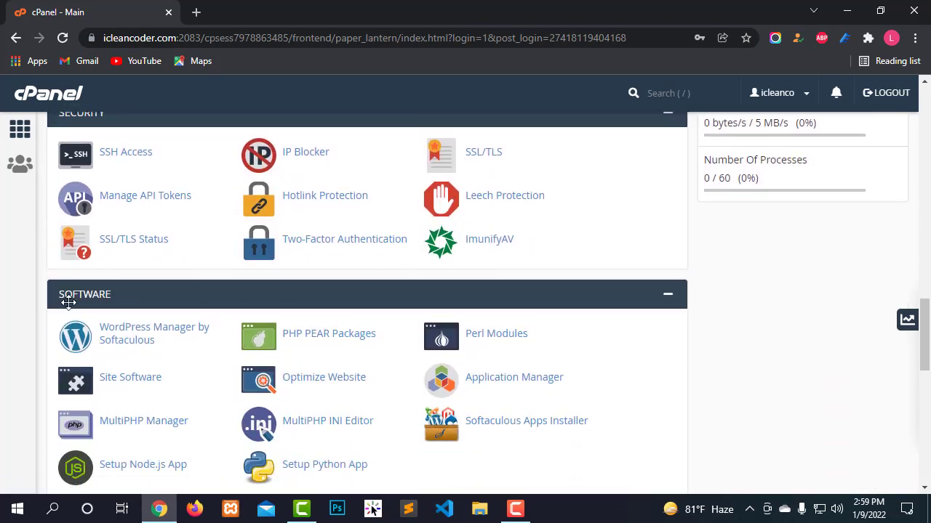
scroll(435, 373, down, 1)
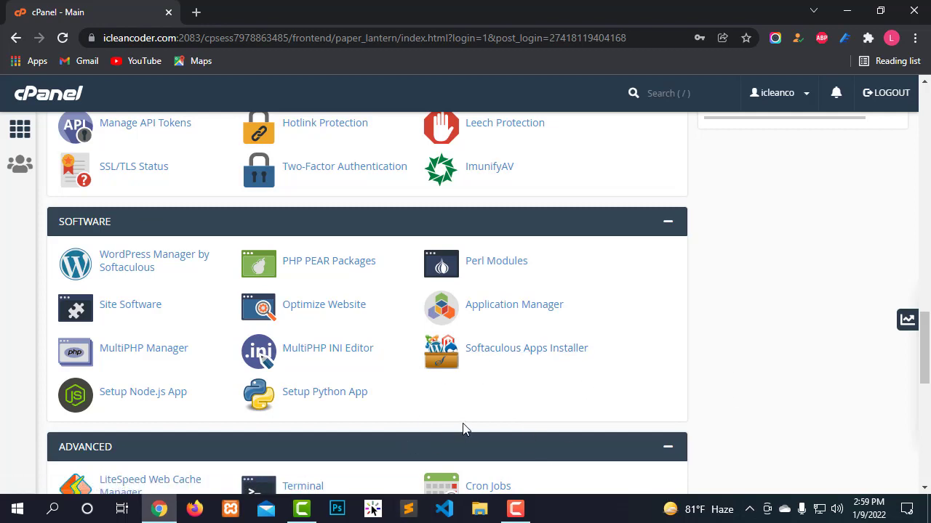
Search Google for "cloudflare" in a new tab and open the official Cloudflare website
click(196, 12)
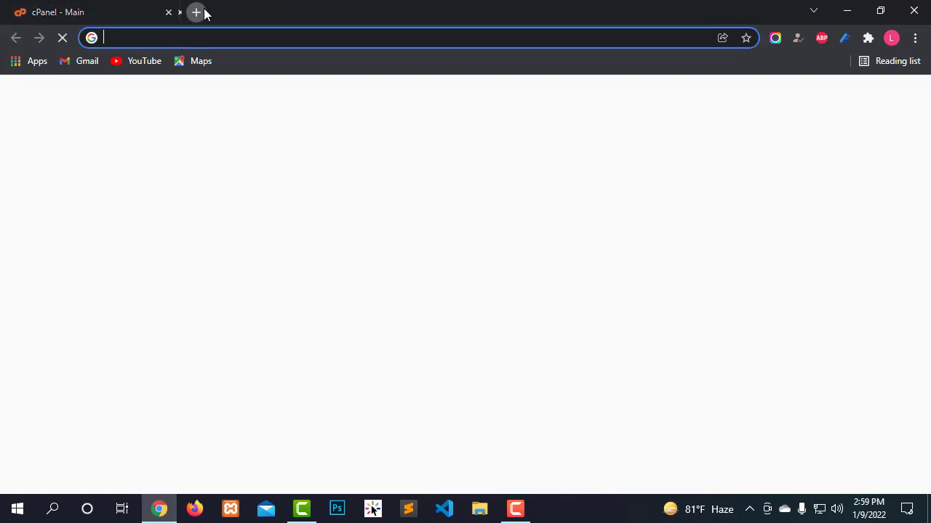
text(c)
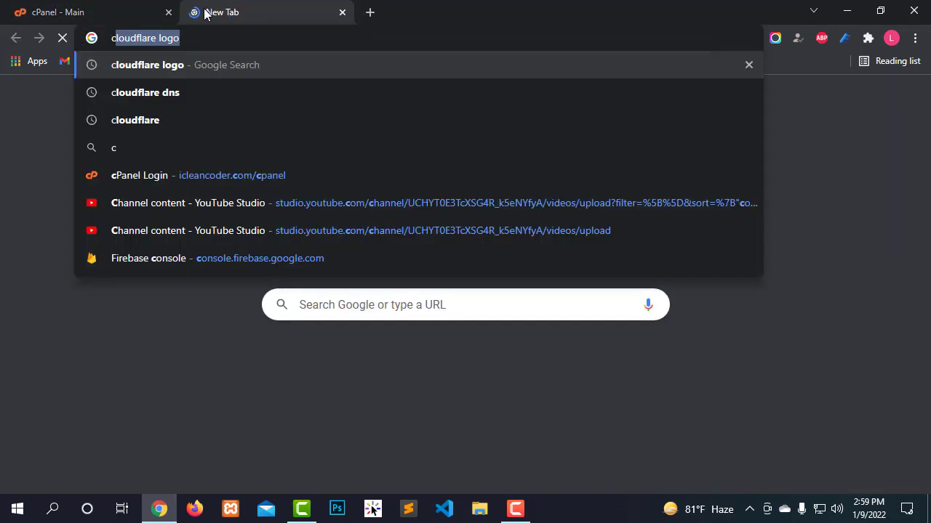
text(loudflare)
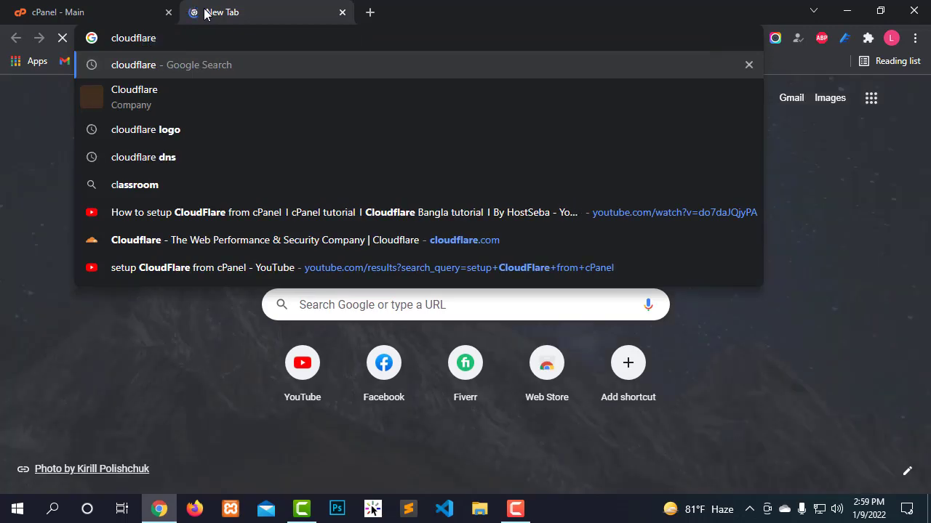
key(Return)
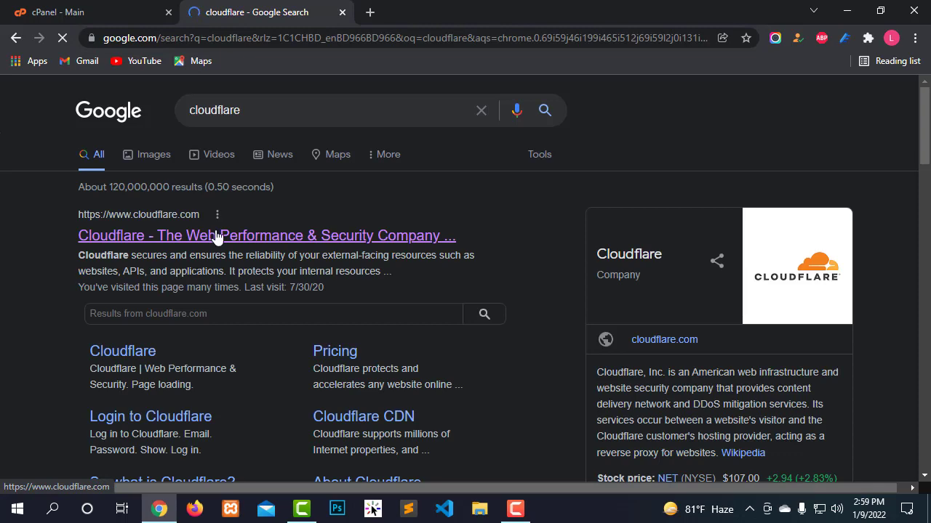
click(216, 236)
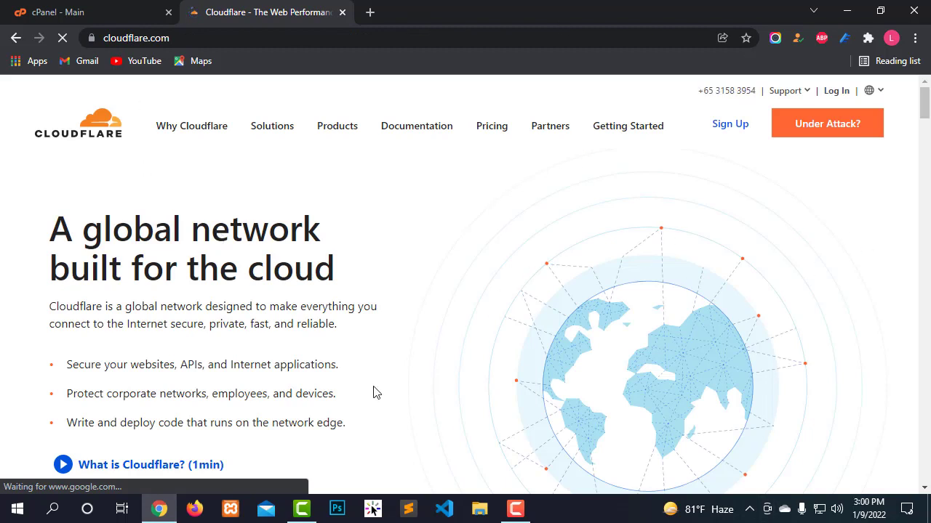
Submit the Cloudflare sign-up form with the account email and password and dismiss the offer to save the password
click(738, 127)
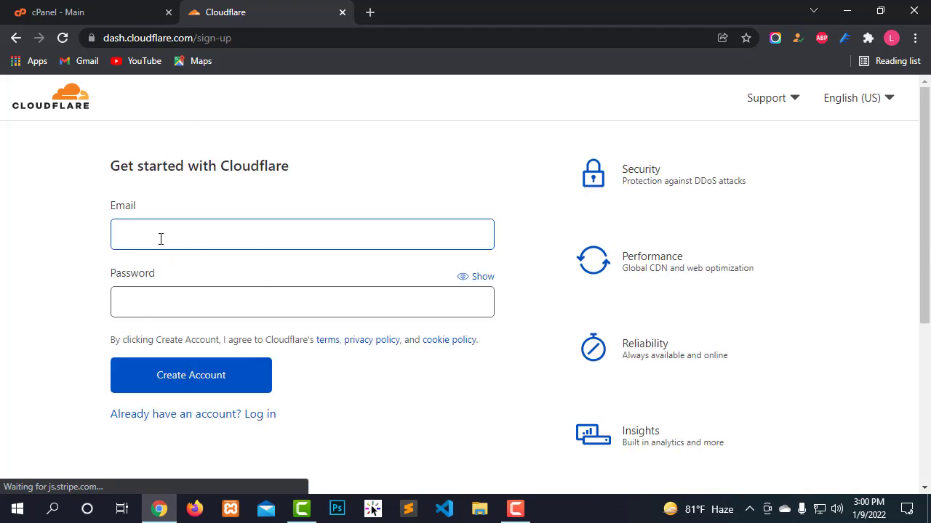
click(161, 238)
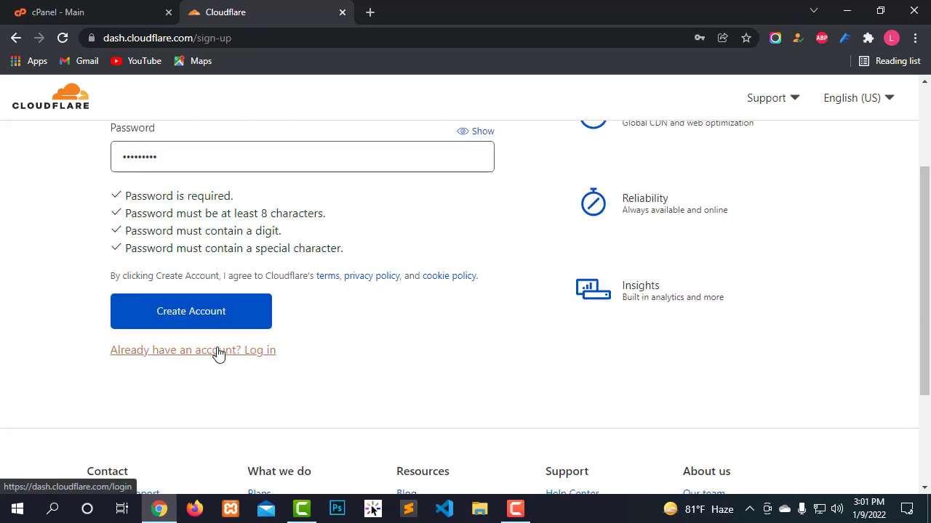
click(218, 352)
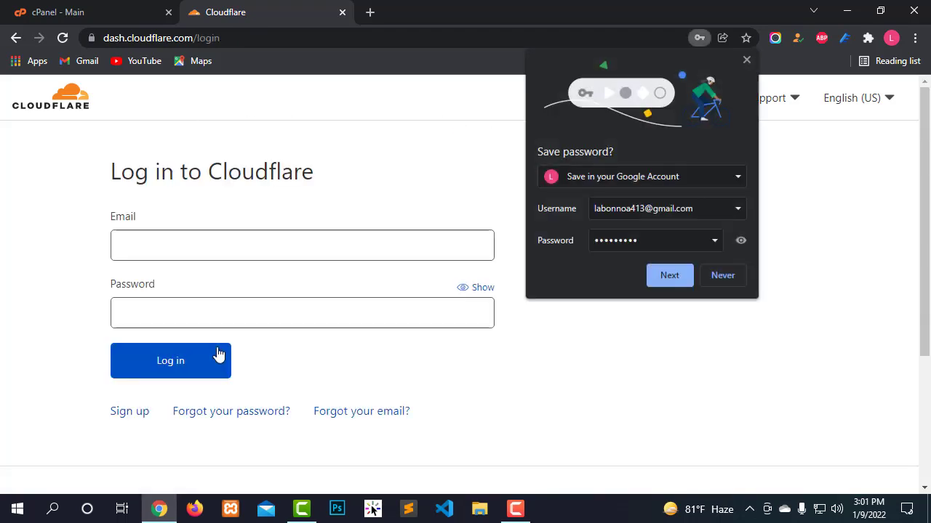
click(746, 60)
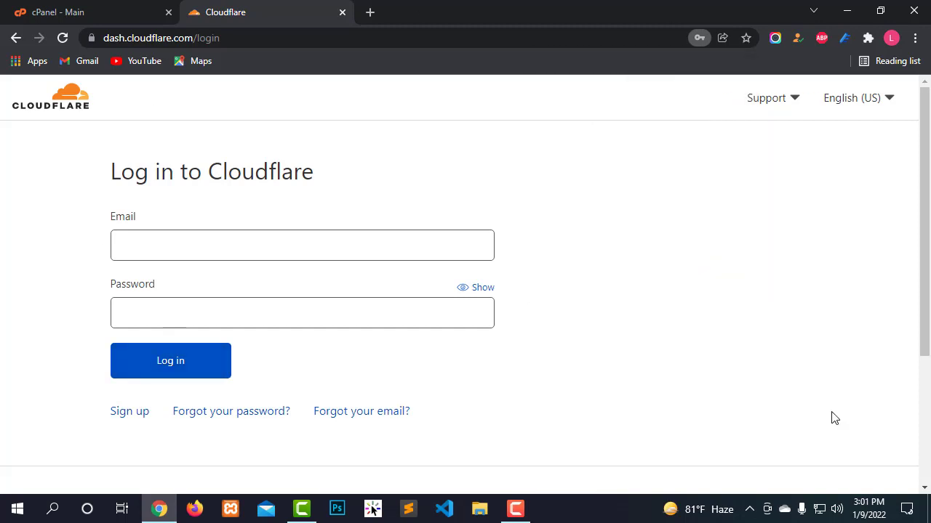
Fill in the account email and password on the Cloudflare login form and start the "I am human" check
click(175, 249)
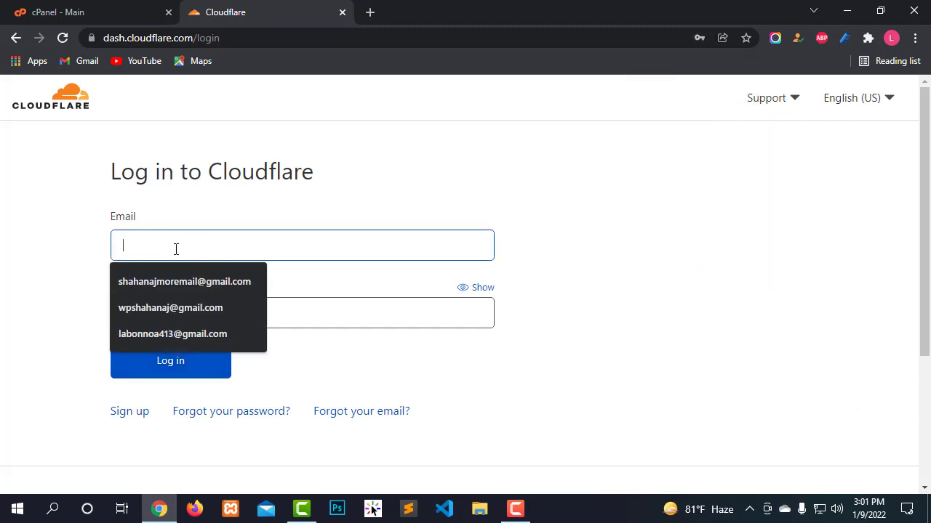
click(149, 331)
click(177, 363)
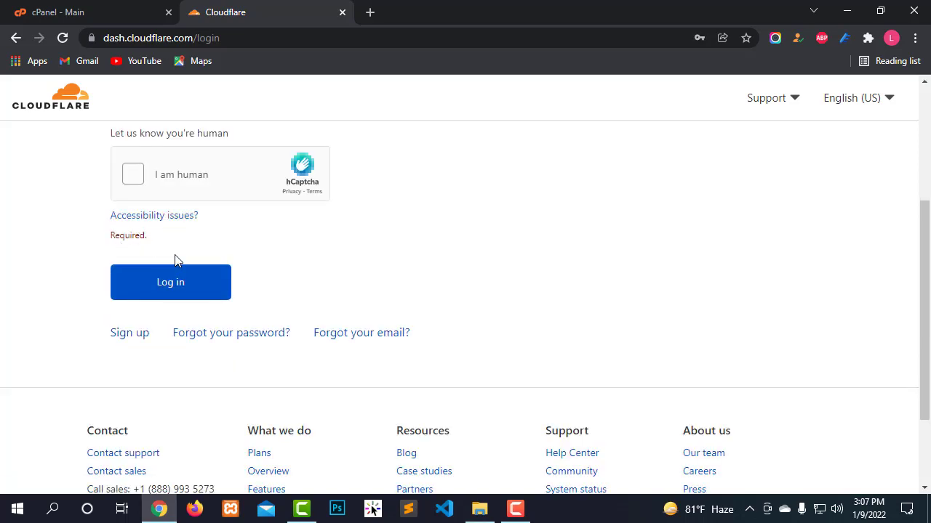
scroll(175, 260, up, 1)
click(133, 247)
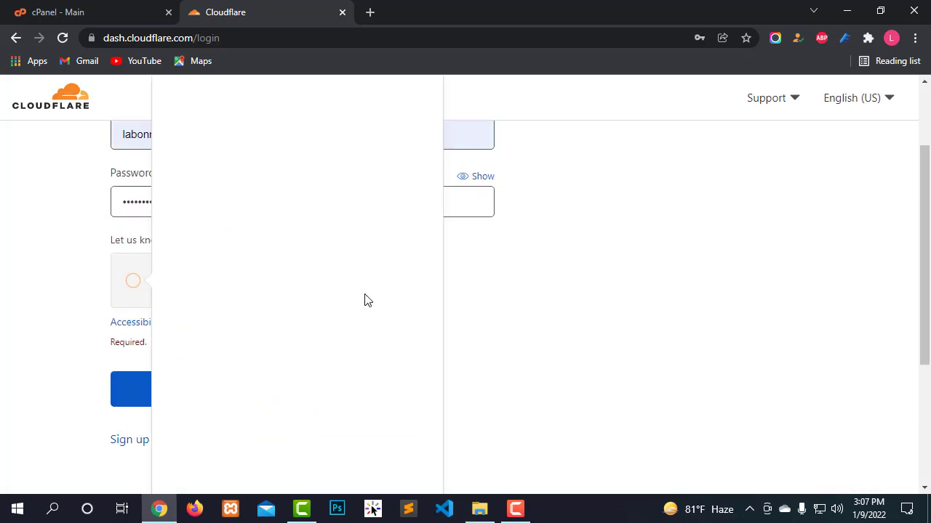
Answer the first round of the hCaptcha boat challenge by selecting images and continue to the second round
scroll(646, 350, down, 3)
scroll(689, 322, up, 3)
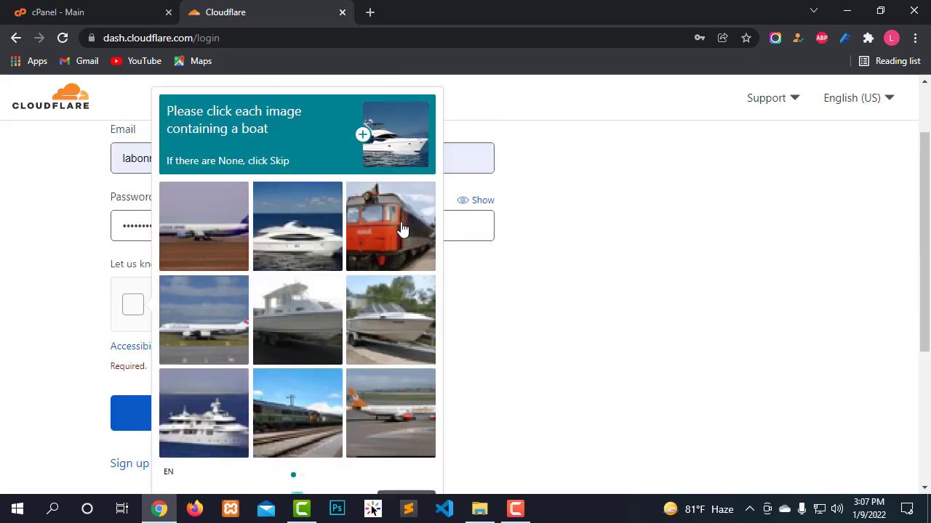
click(201, 250)
click(274, 237)
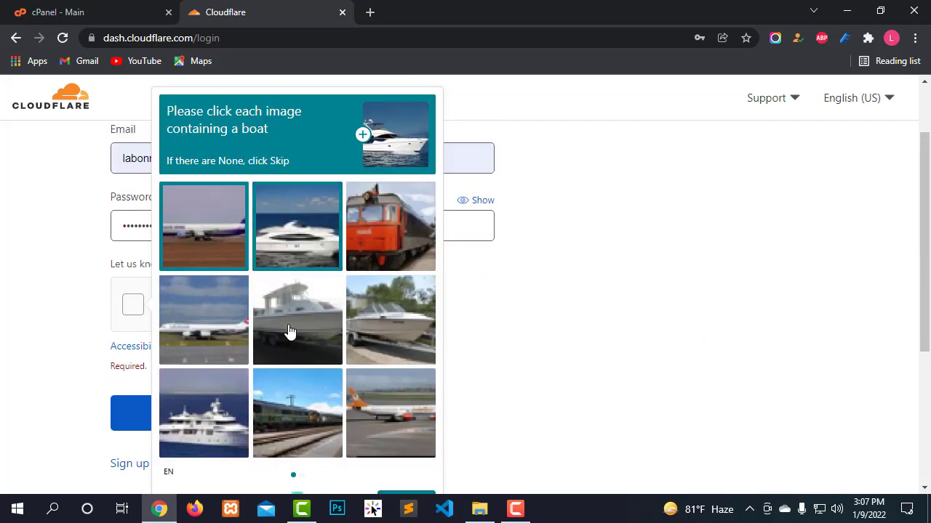
click(215, 330)
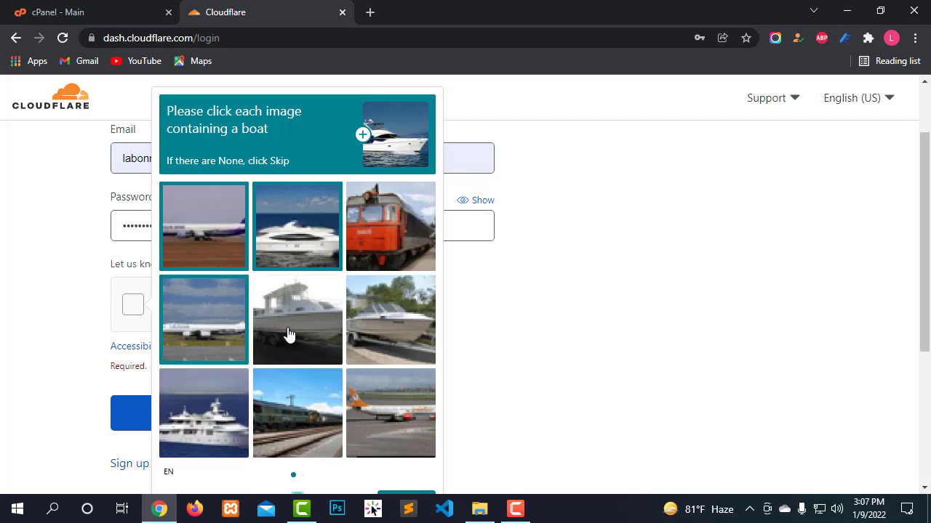
click(296, 334)
click(364, 336)
click(221, 402)
scroll(528, 356, down, 2)
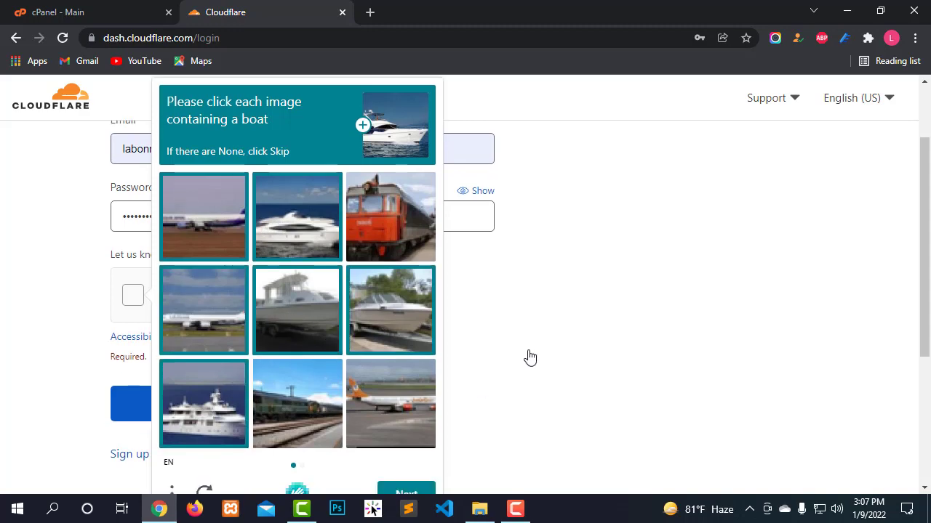
click(406, 359)
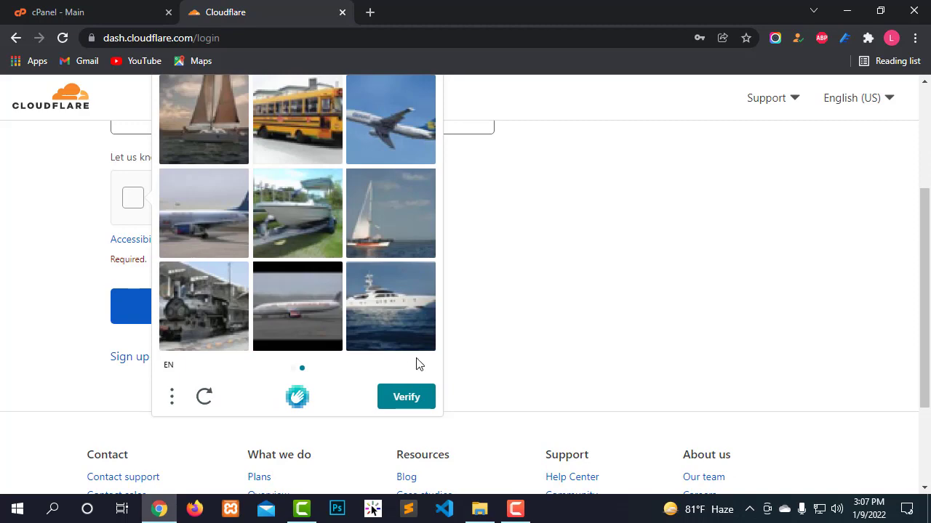
Select the images containing a boat in the second hCaptcha round and submit the verification
scroll(416, 362, up, 2)
click(398, 347)
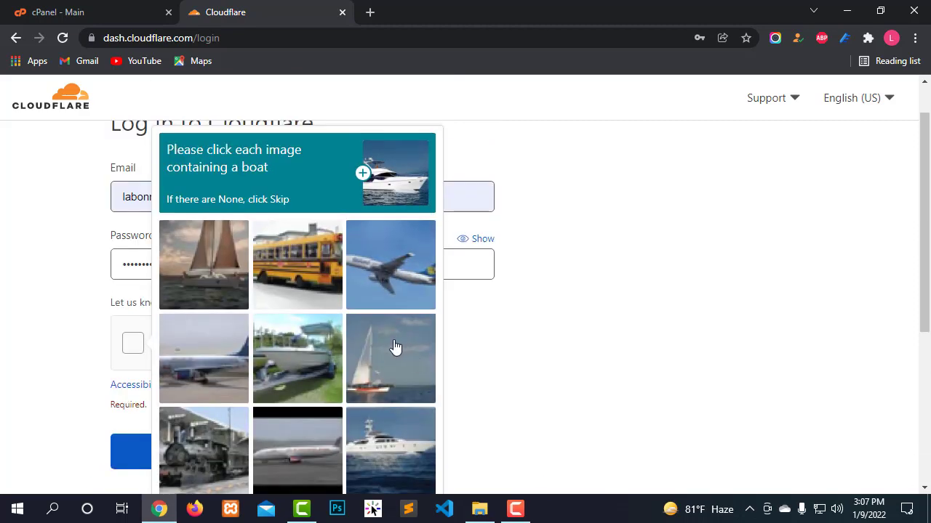
click(204, 276)
click(393, 454)
scroll(396, 465, down, 1)
click(400, 470)
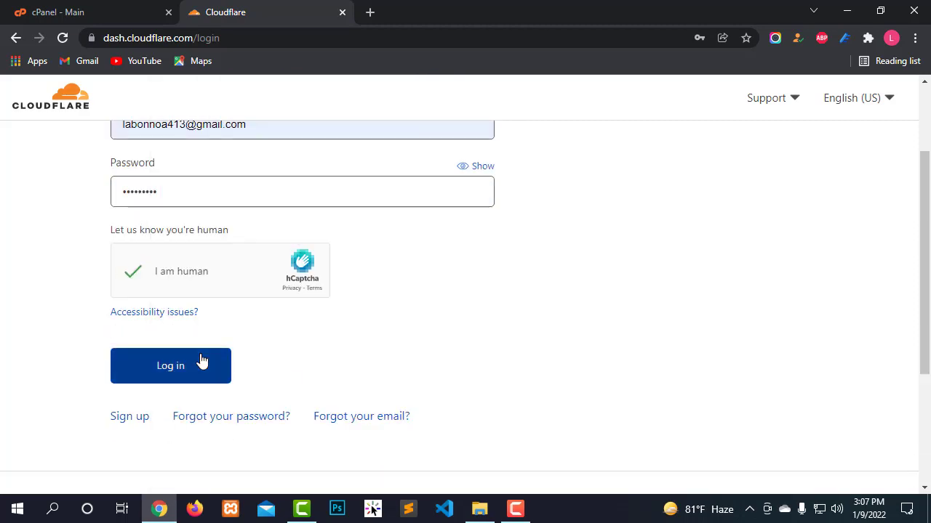
Log in to the Cloudflare dashboard and dismiss the offer to save the password
click(181, 373)
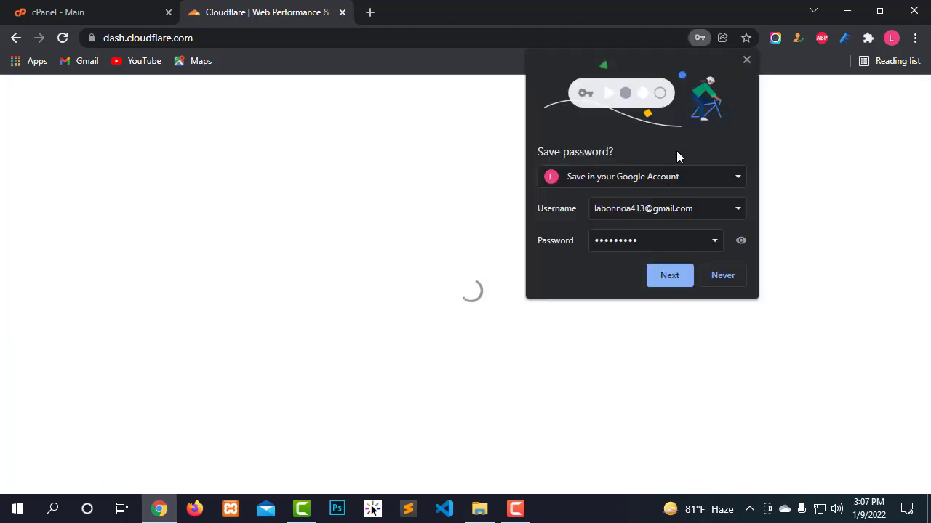
click(744, 61)
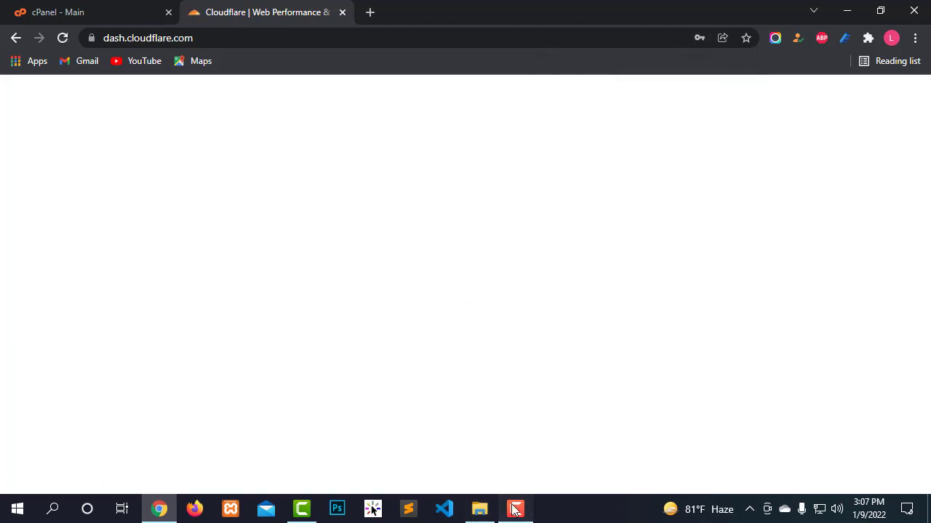
click(514, 509)
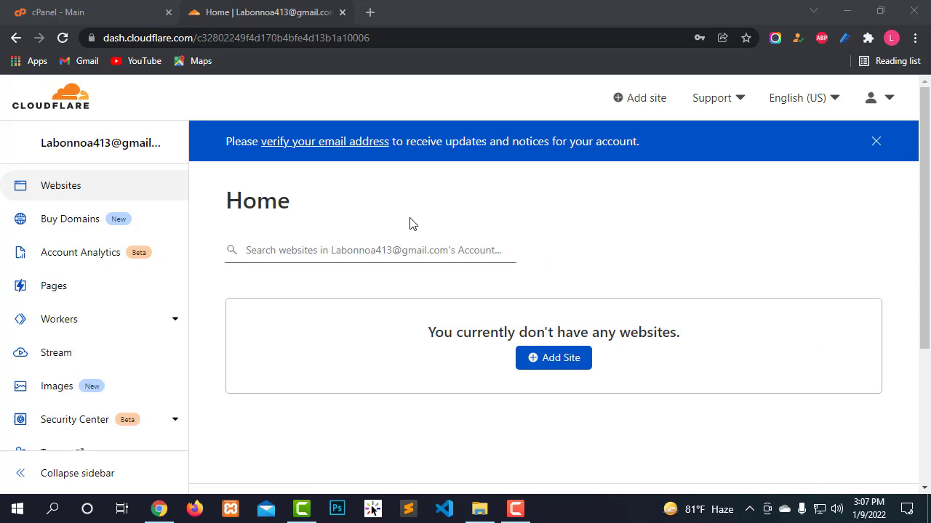
click(561, 327)
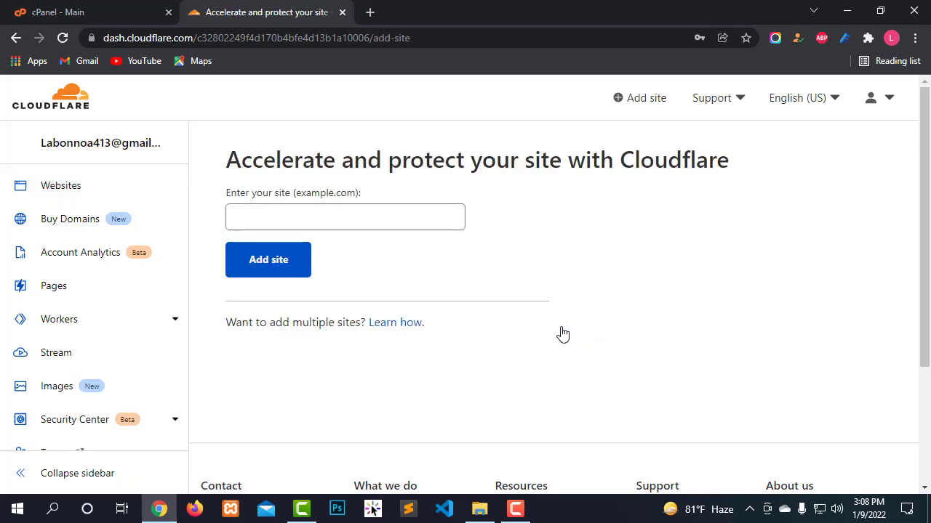
click(286, 211)
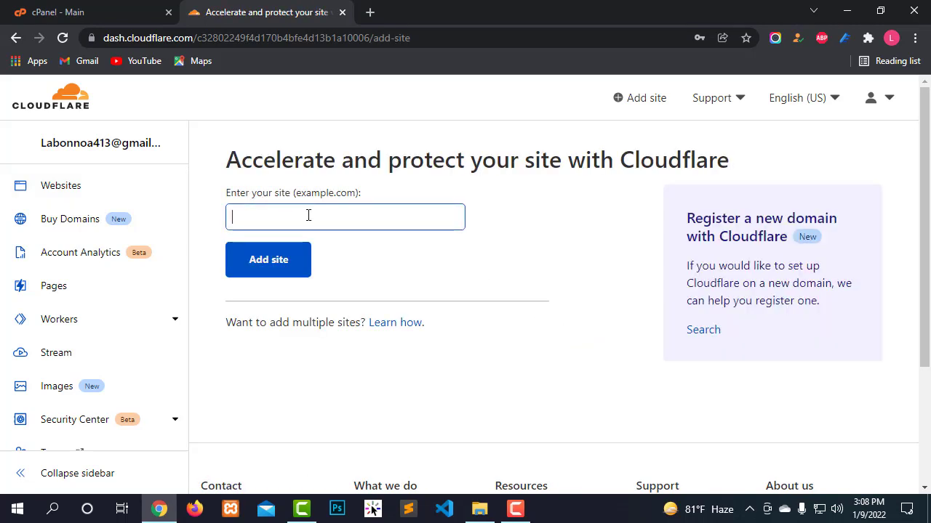
click(28, 9)
click(294, 7)
click(302, 222)
text(https://icleancoder.com/)
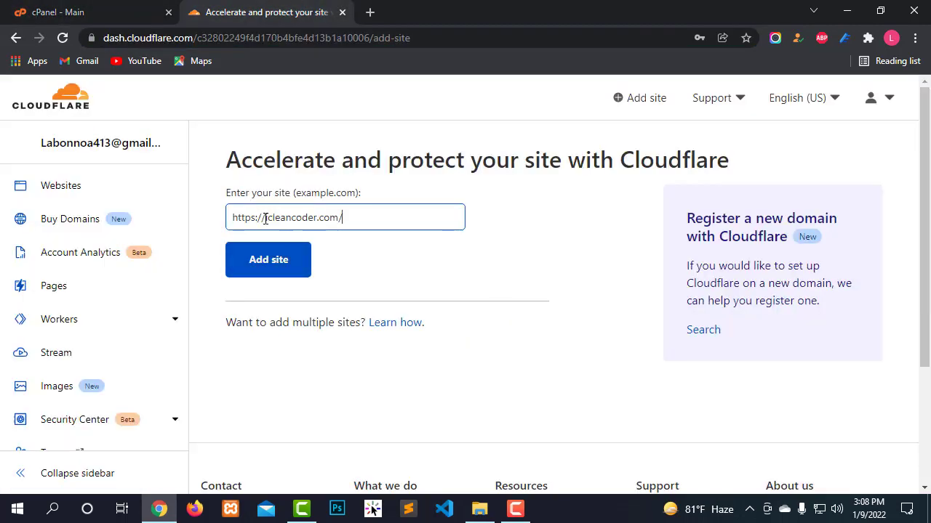
Shorten the site address to icleancoder.com by removing the protocol and trailing slash, and add the site
drag(265, 219, 230, 220)
key(BackSpace)
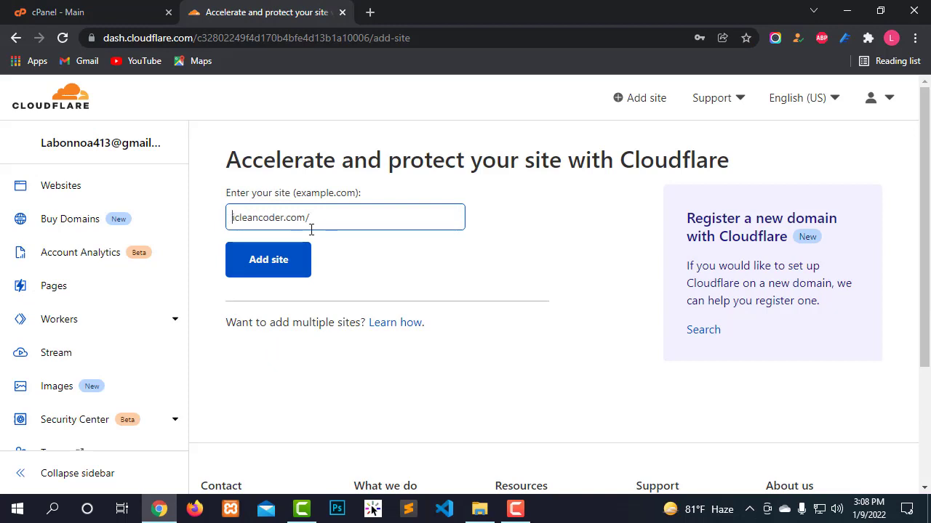
click(311, 218)
key(BackSpace)
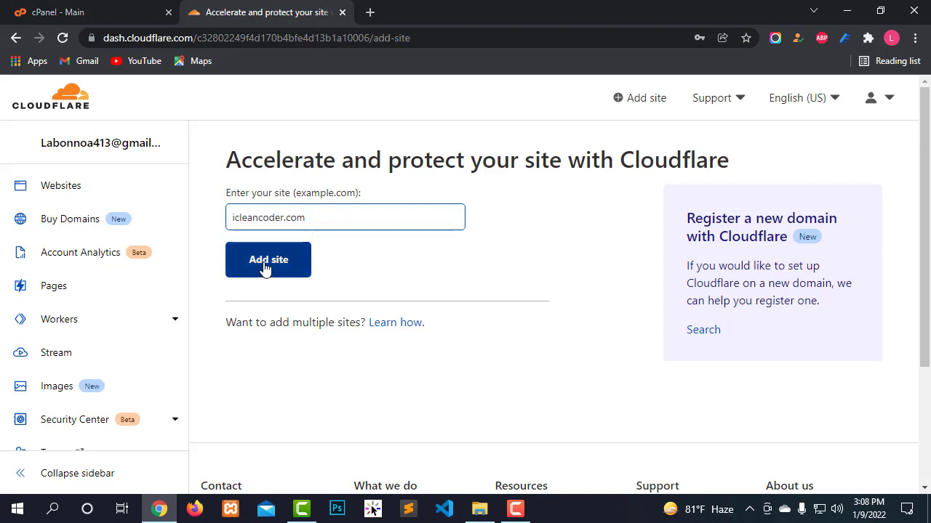
click(265, 269)
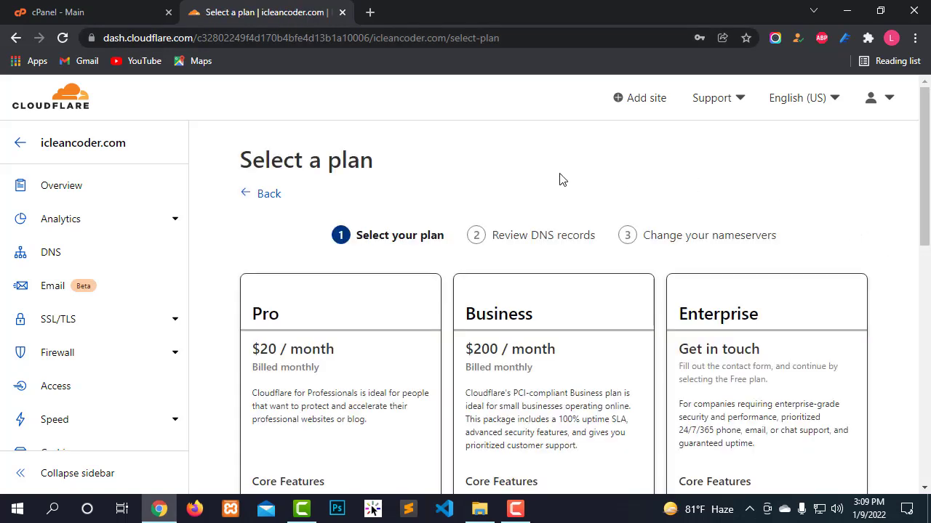
Choose the Free $0 plan for icleancoder.com and continue to the DNS record review
scroll(791, 290, down, 2)
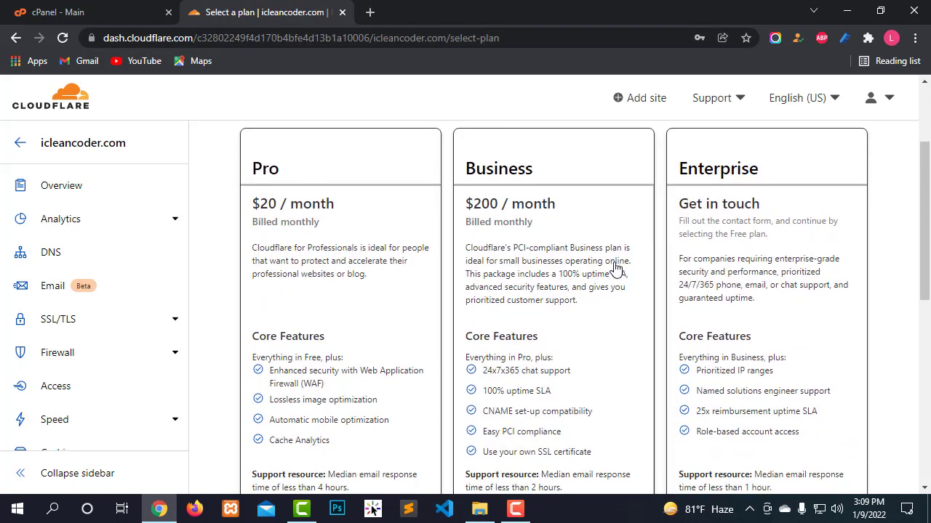
scroll(721, 267, down, 1)
scroll(722, 268, down, 3)
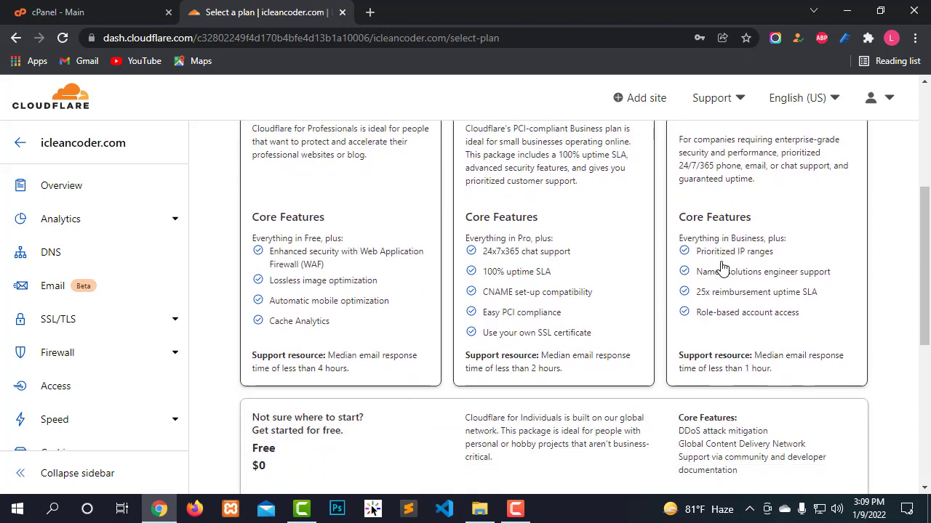
click(371, 284)
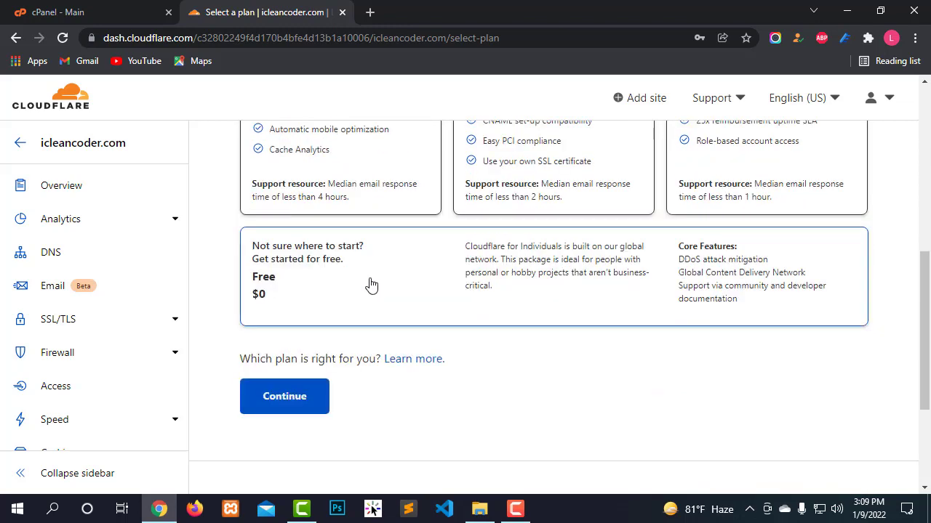
click(283, 406)
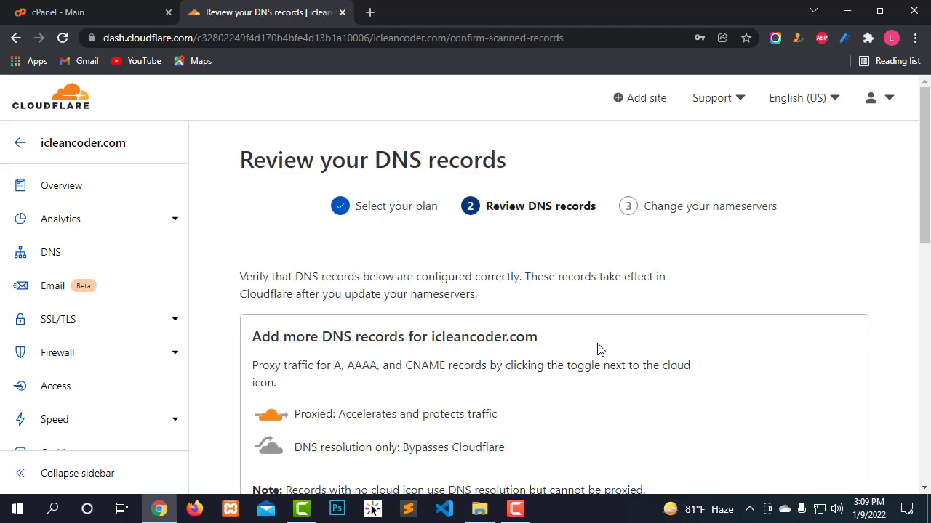
Switch the ftp, icleancoder.com, mail and www records from proxied to DNS only and continue to the nameserver instructions
scroll(701, 303, down, 2)
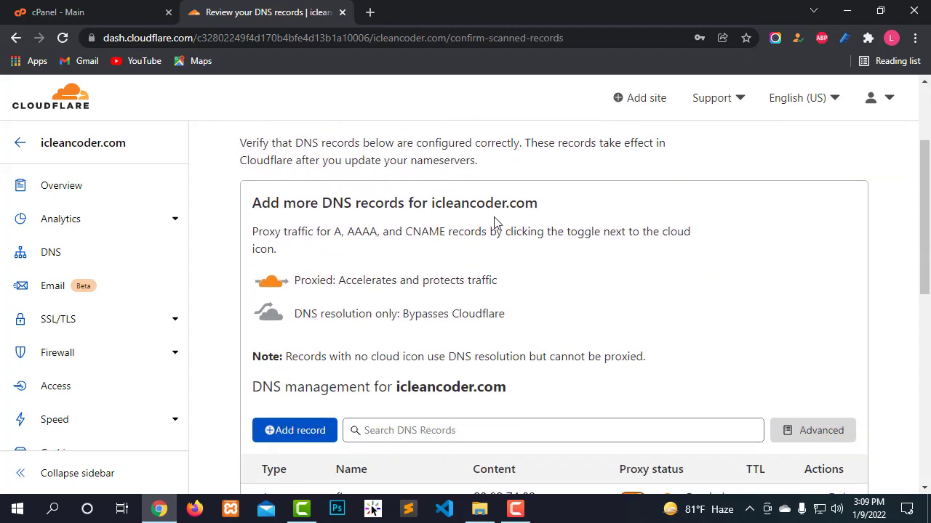
scroll(538, 214, down, 3)
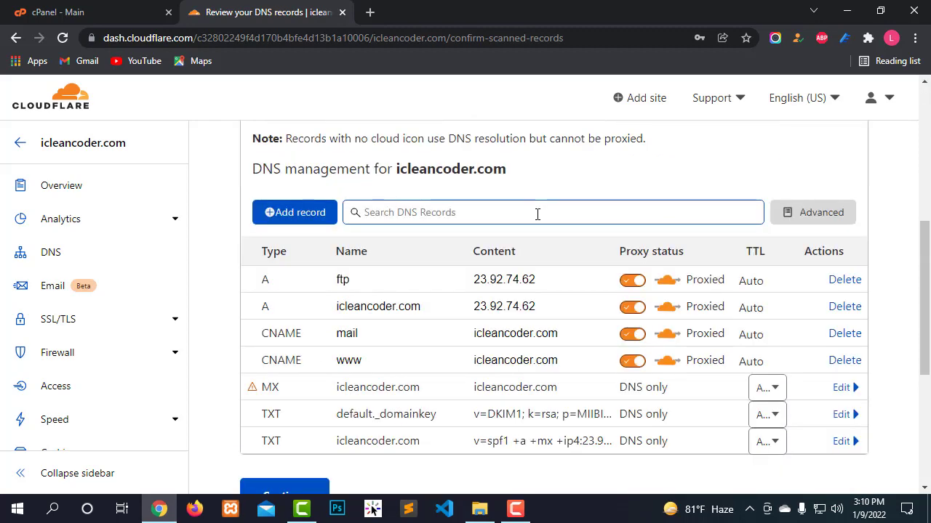
scroll(538, 214, down, 1)
click(631, 207)
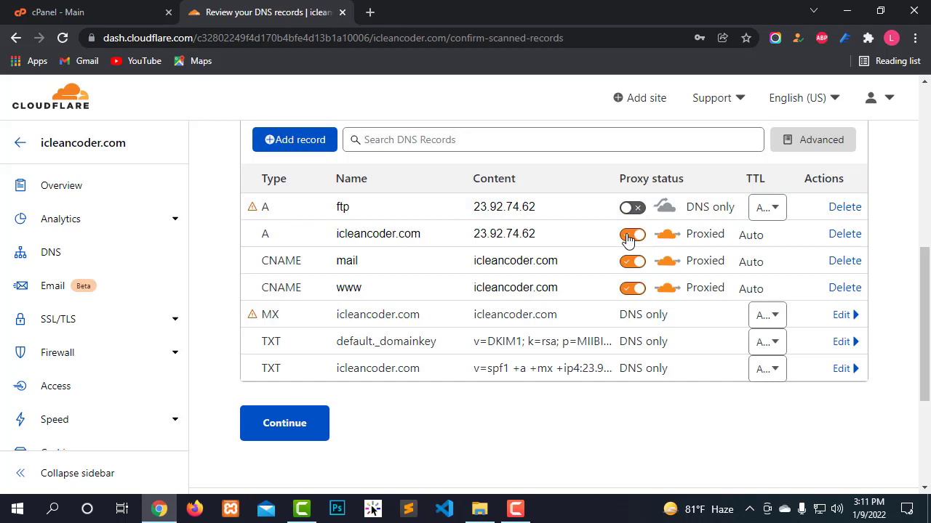
click(628, 237)
click(629, 262)
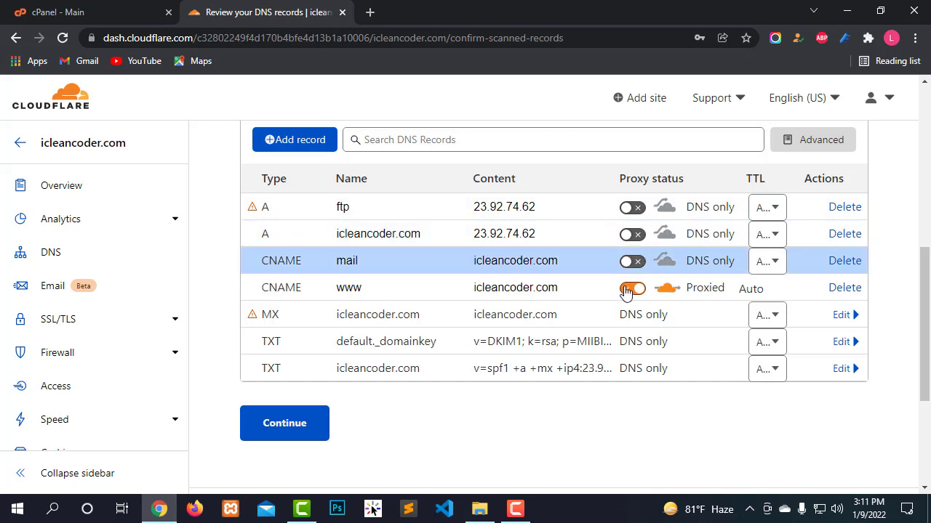
click(627, 290)
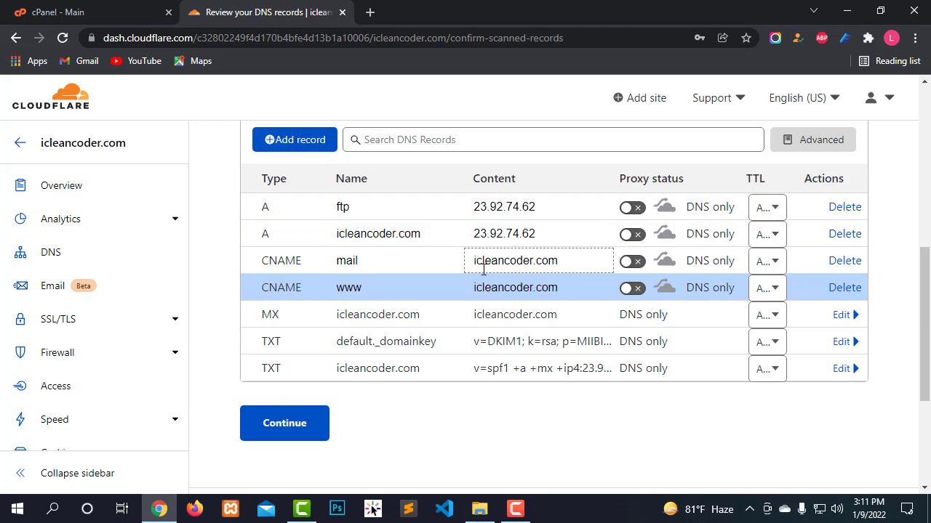
scroll(289, 287, down, 2)
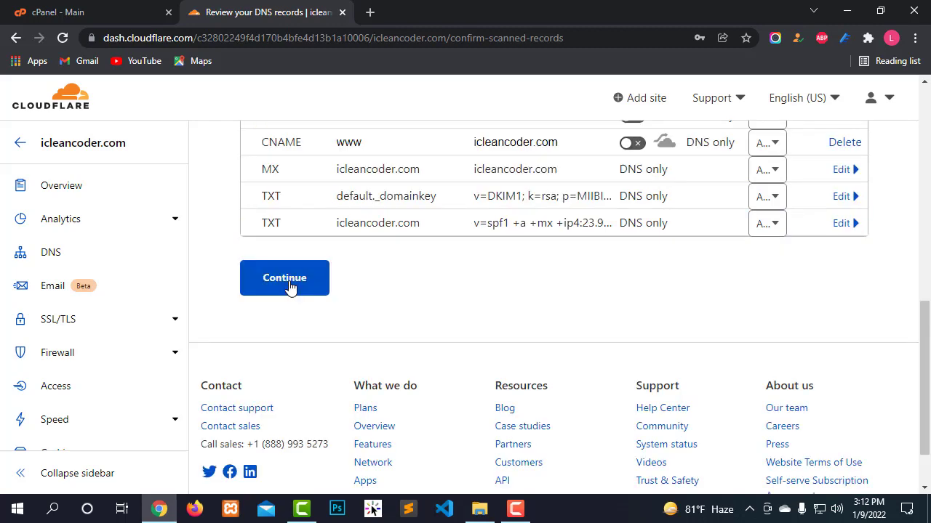
click(289, 285)
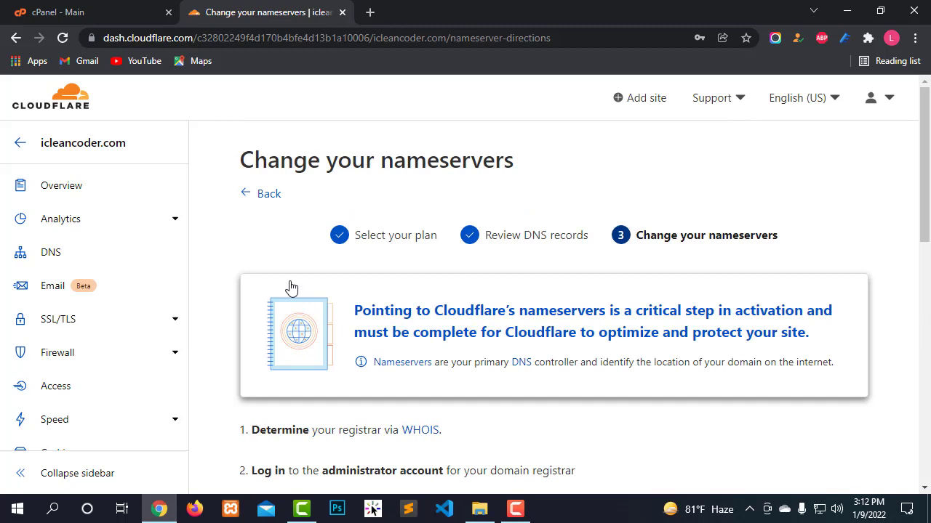
Copy Cloudflare's first nameserver, chan.ns.cloudflare.com, into dns.txt in Notepad and return to the nameserver instructions
scroll(604, 310, down, 1)
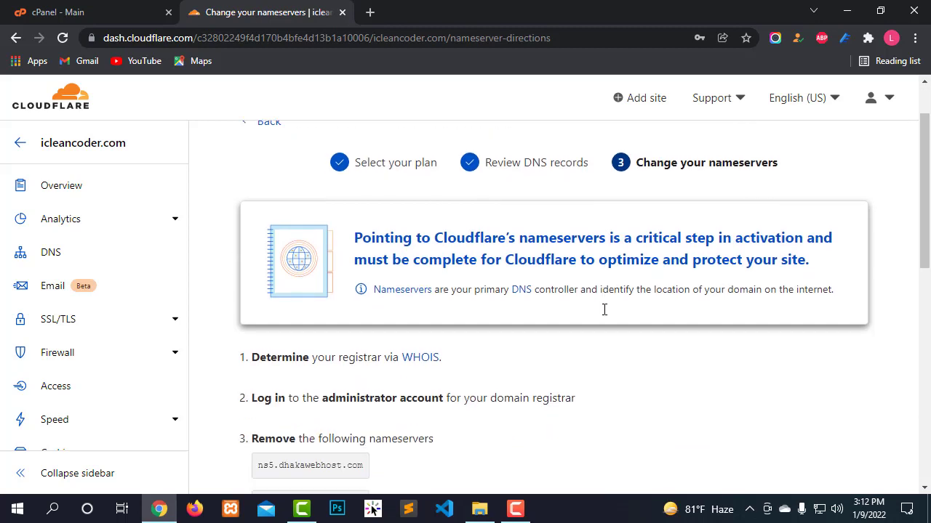
scroll(604, 310, down, 2)
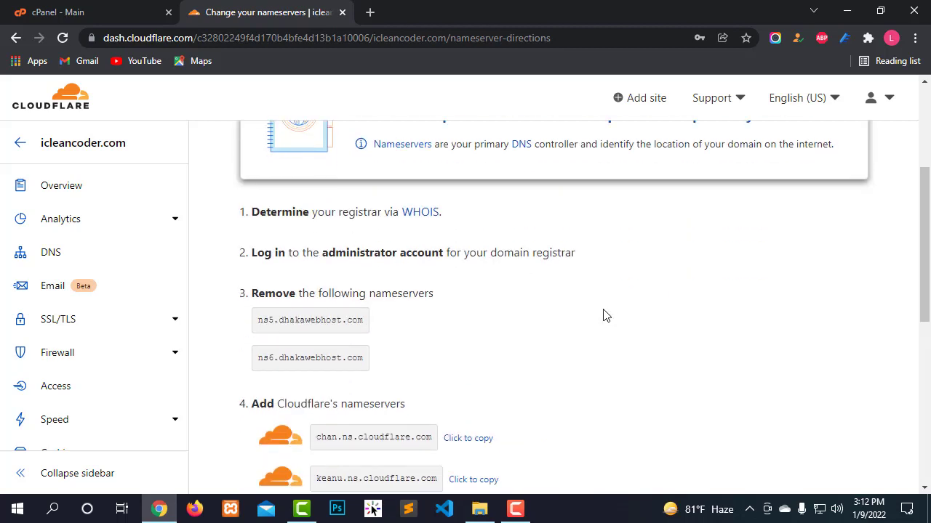
scroll(604, 316, down, 1)
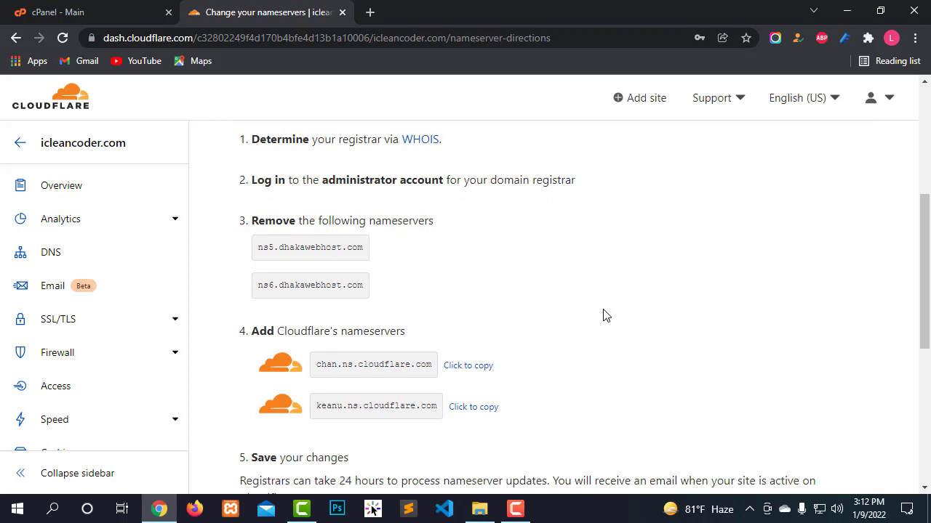
scroll(605, 316, up, 1)
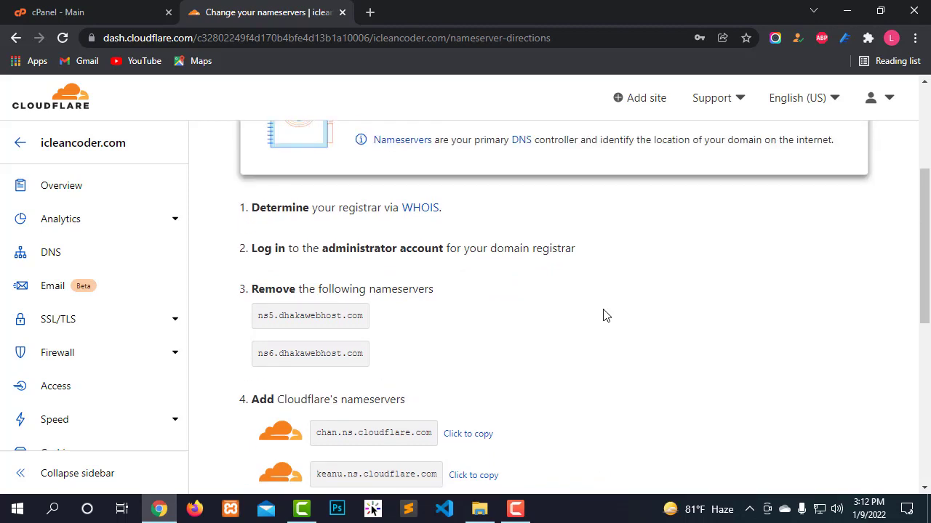
scroll(604, 315, down, 1)
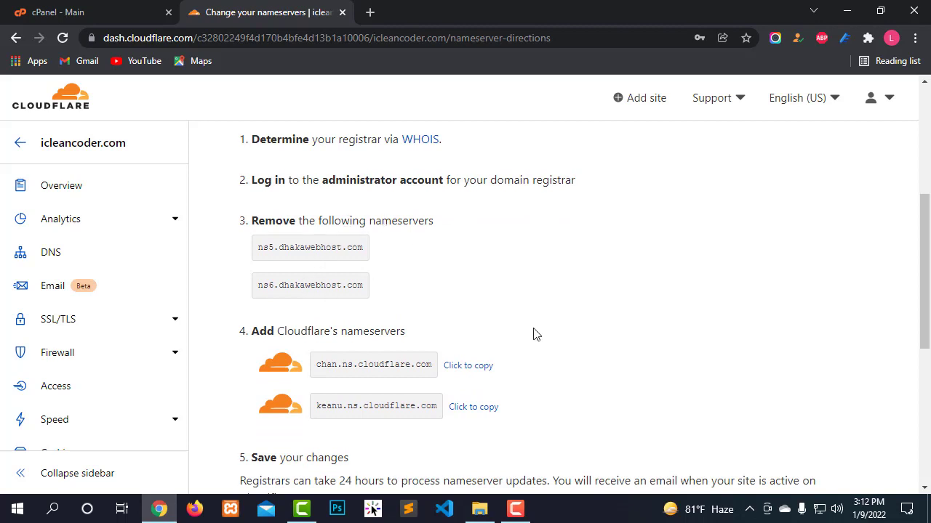
scroll(534, 333, down, 1)
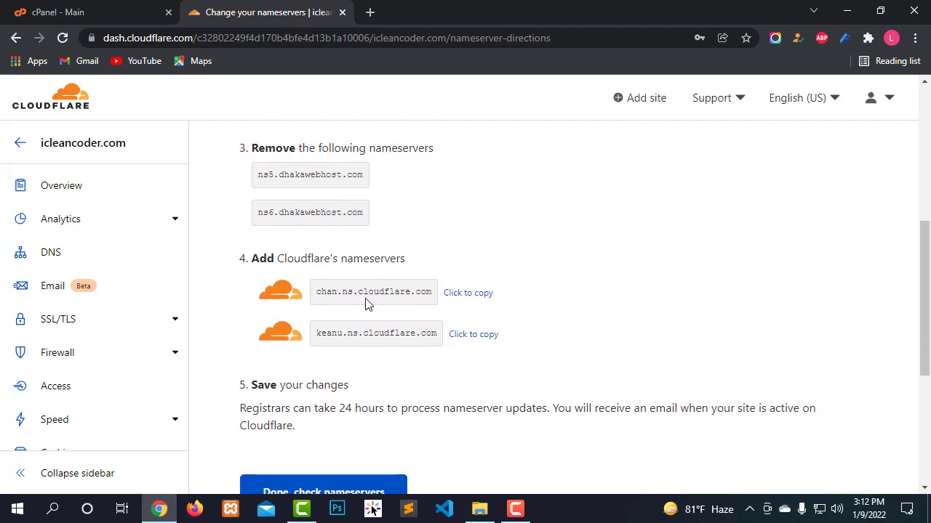
click(468, 295)
scroll(549, 319, down, 2)
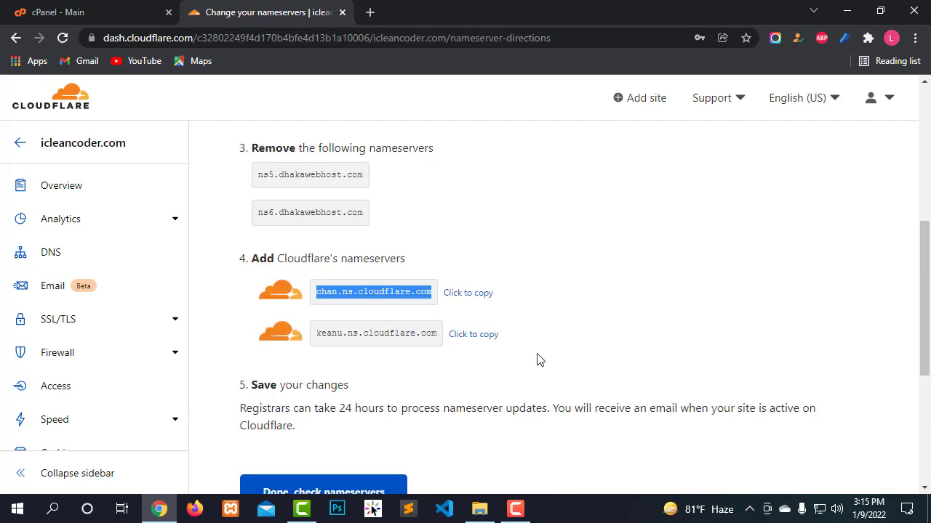
click(551, 503)
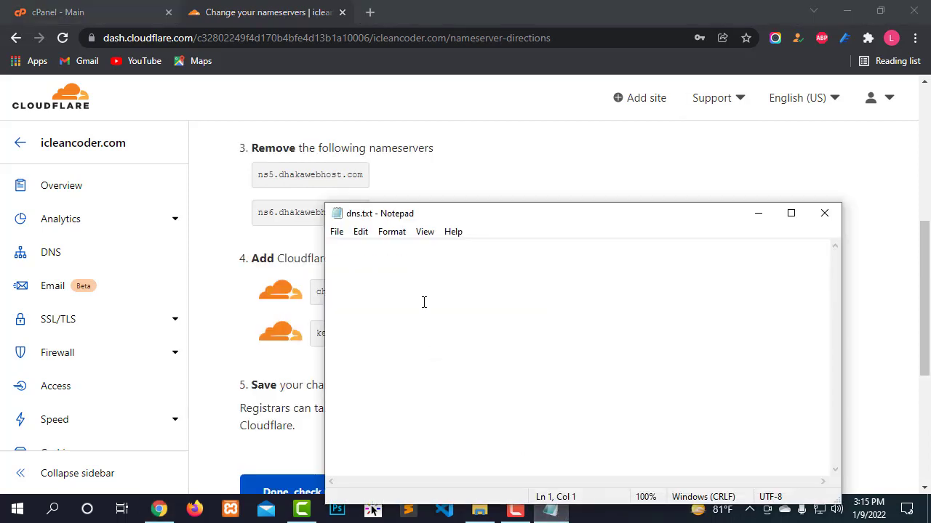
text(chan.ns.cloudflare.com)
click(758, 213)
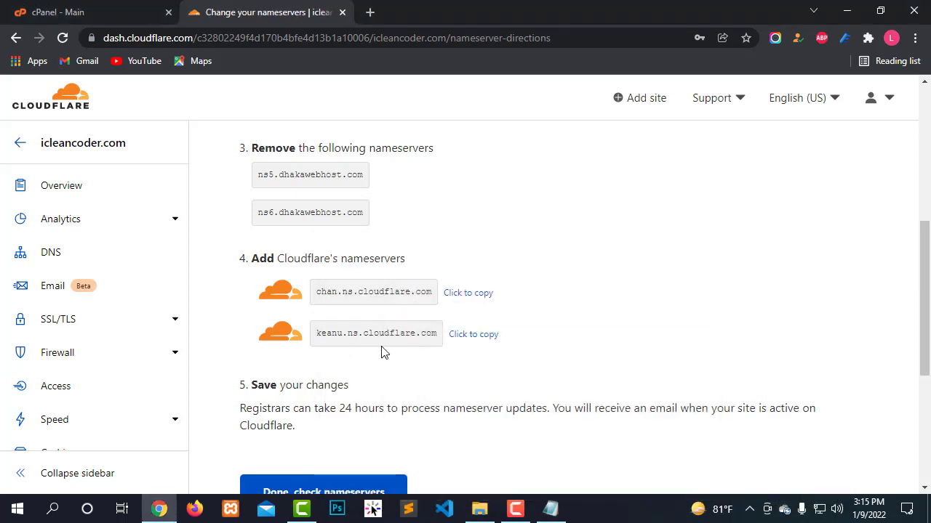
Copy the second nameserver, keanu.ns.cloudflare.com, onto a new line of dns.txt in Notepad and return to Cloudflare
click(474, 336)
click(550, 509)
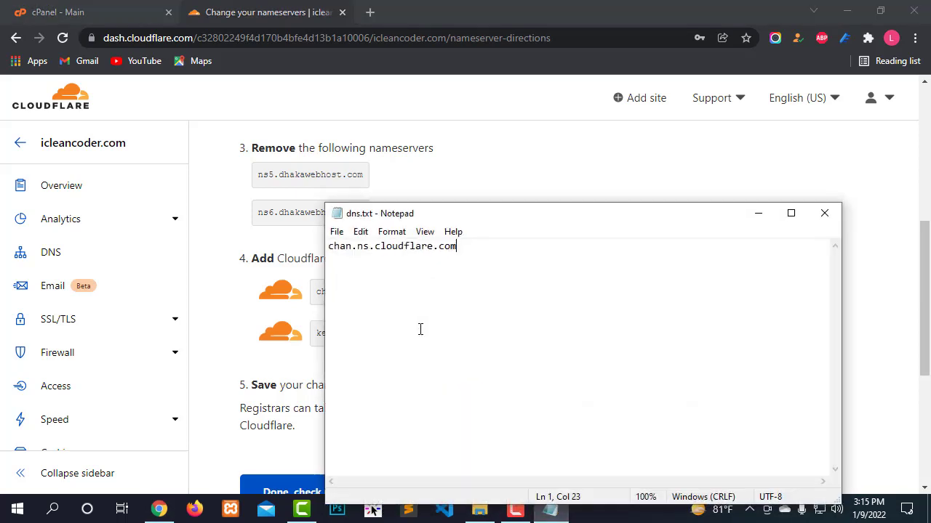
key(Return)
key(ctrl+v)
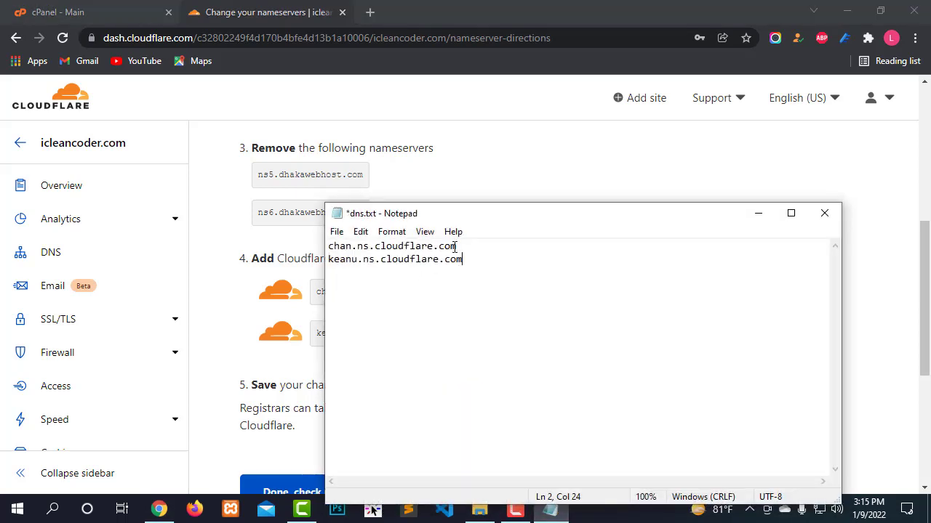
click(757, 213)
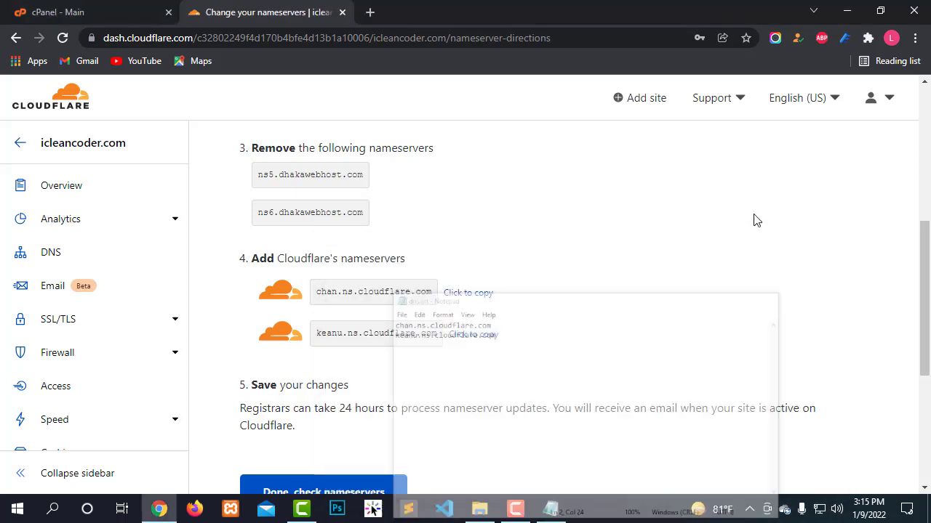
Highlight the old nameservers ns5.dhakawebhost.com and ns6.dhakawebhost.com in turn, then request the nameserver check
triple_click(311, 174)
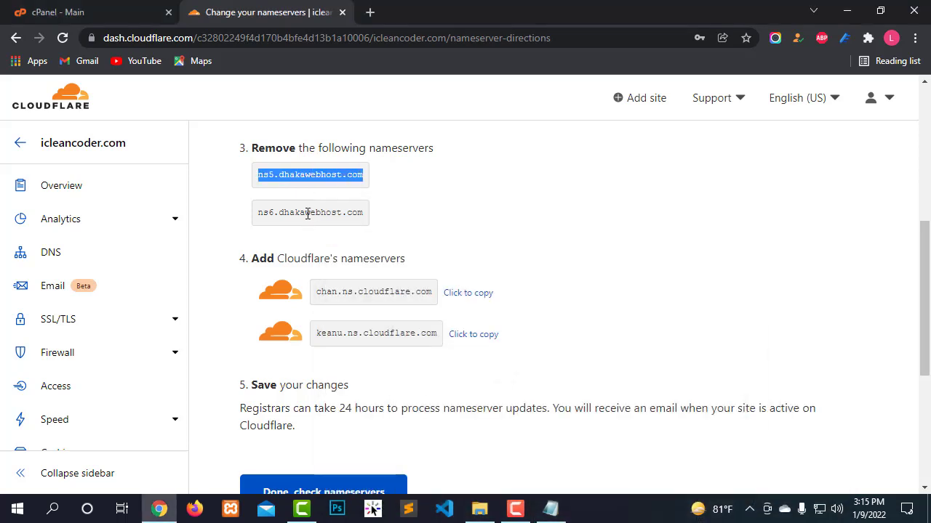
triple_click(308, 212)
scroll(322, 320, down, 2)
click(322, 352)
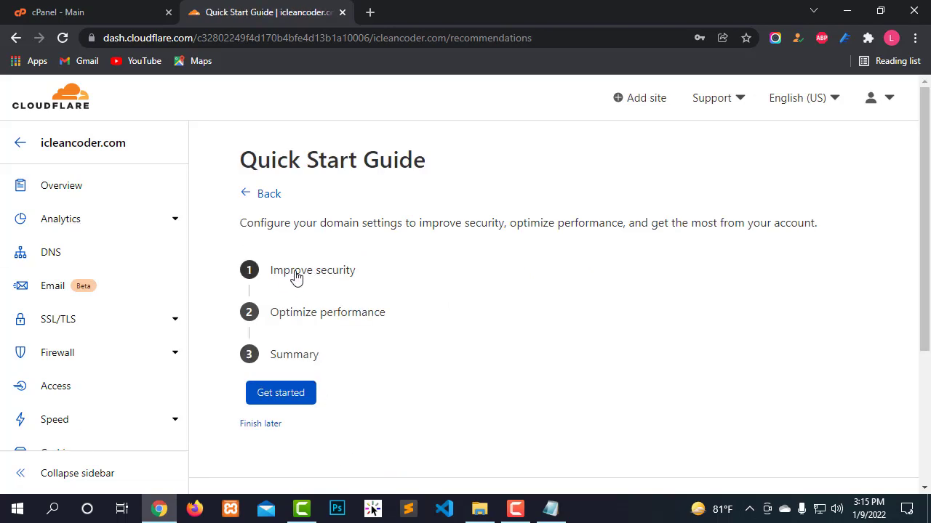
Start the Quick Start Guide and save Automatic HTTPS Rewrites as enabled
scroll(326, 386, down, 1)
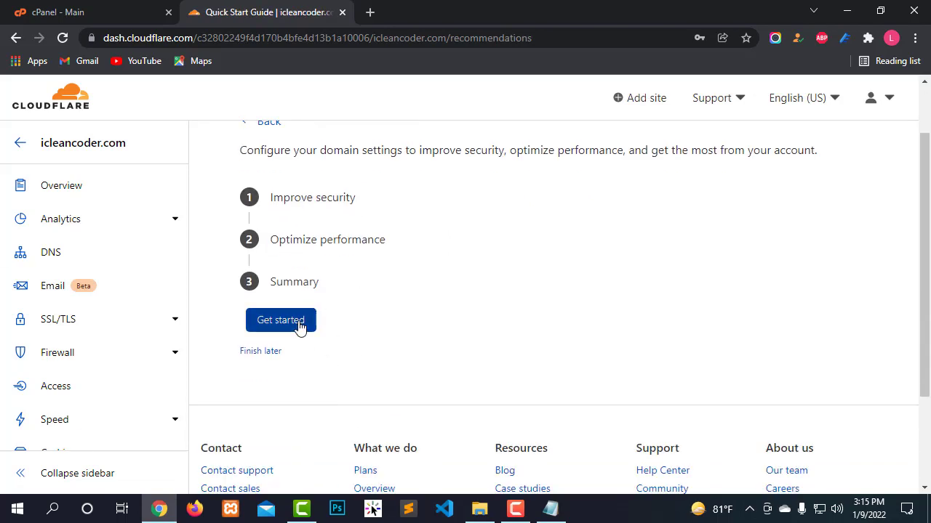
click(291, 325)
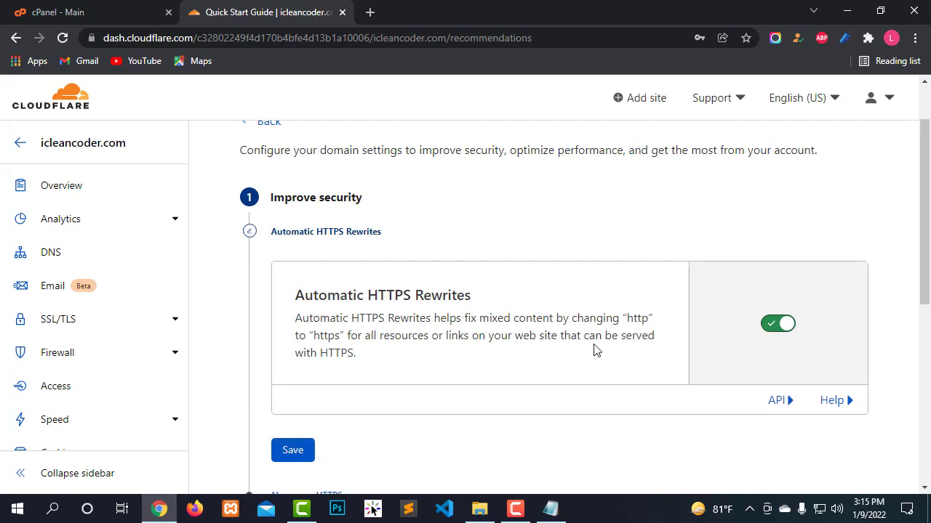
scroll(458, 352, down, 3)
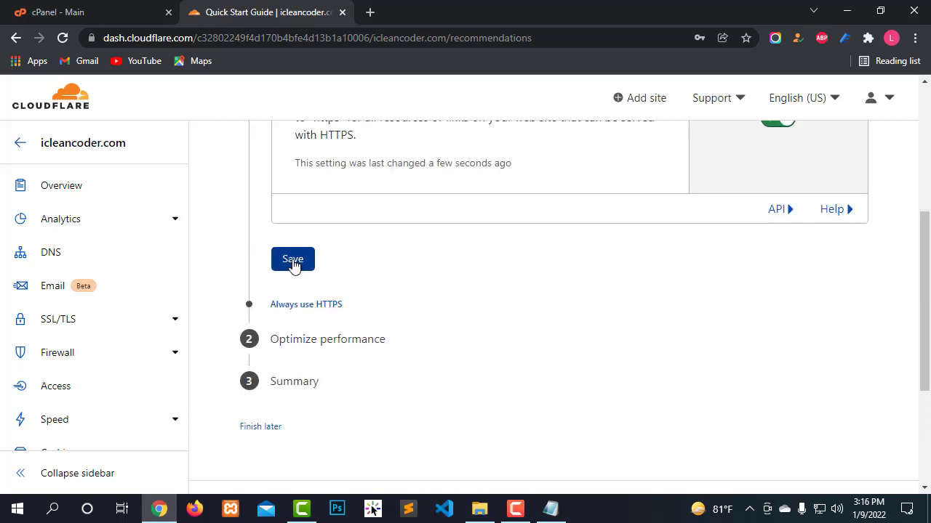
click(293, 264)
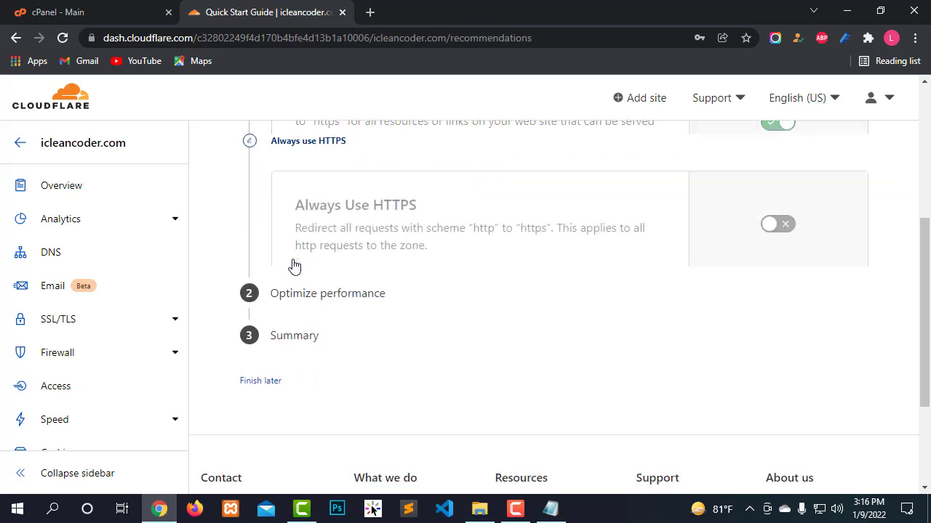
Enable Always Use HTTPS in the security section and save it
scroll(534, 340, up, 2)
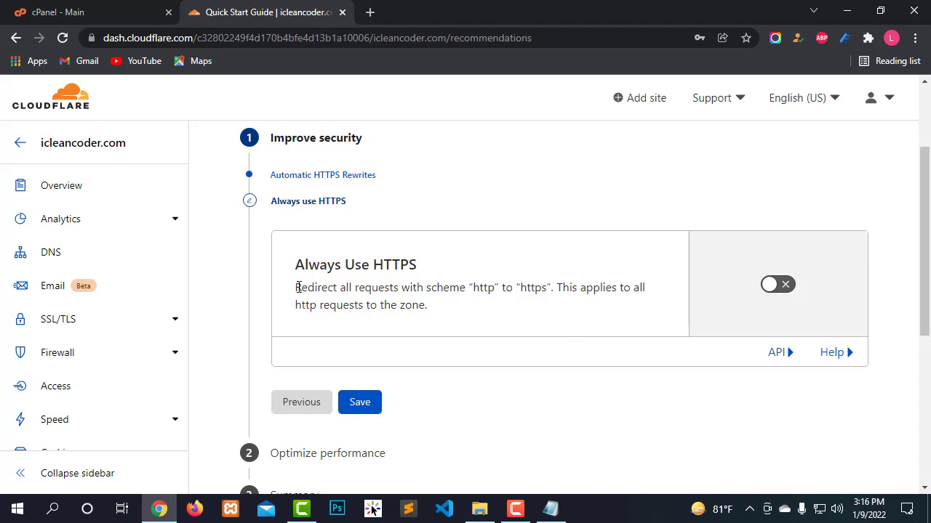
drag(297, 287, 440, 303)
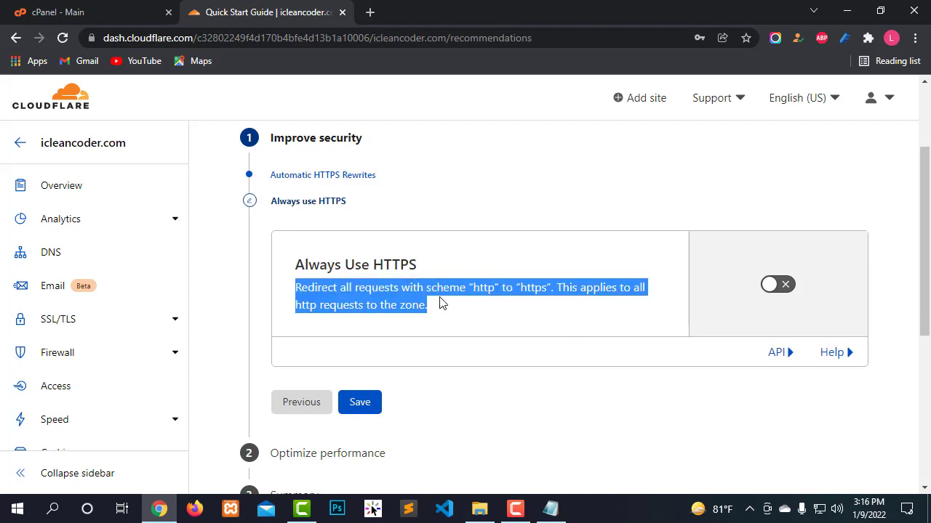
click(776, 289)
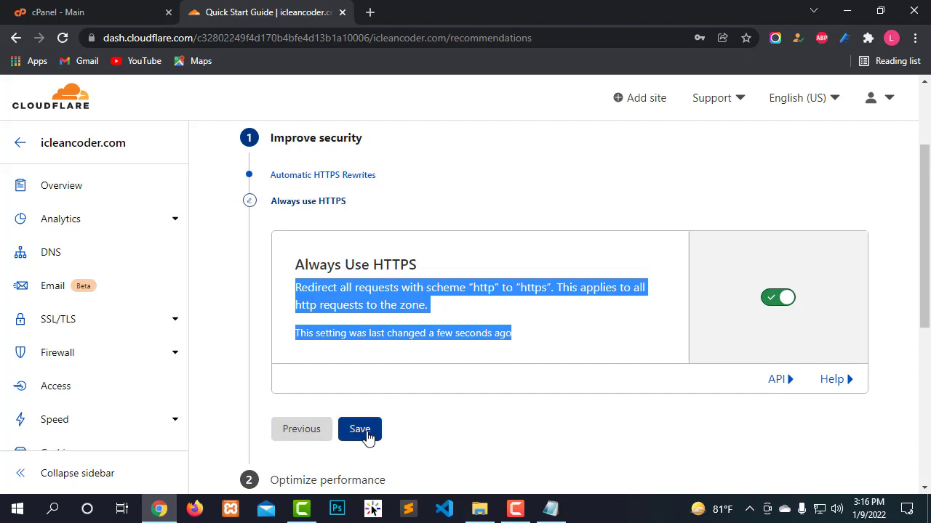
click(368, 435)
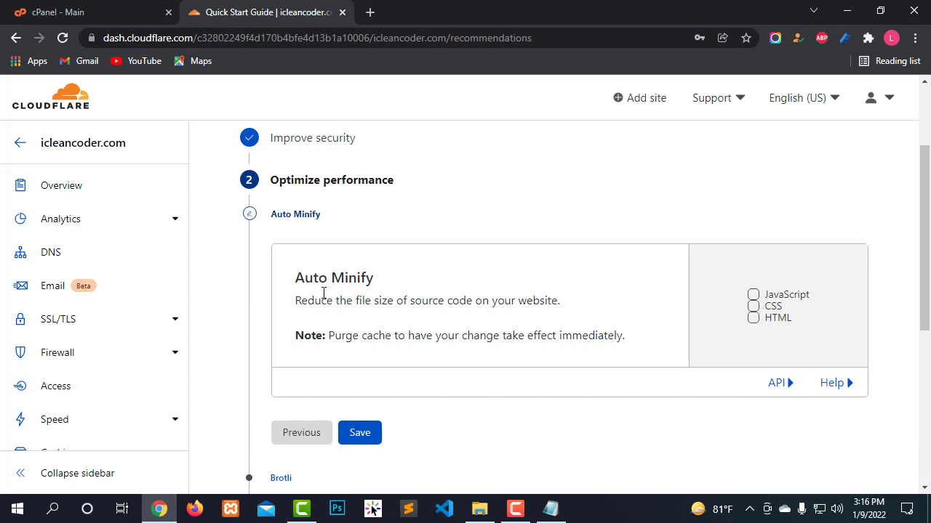
Enable Auto Minify for JavaScript, CSS and HTML in the performance section and save it
click(754, 296)
click(754, 307)
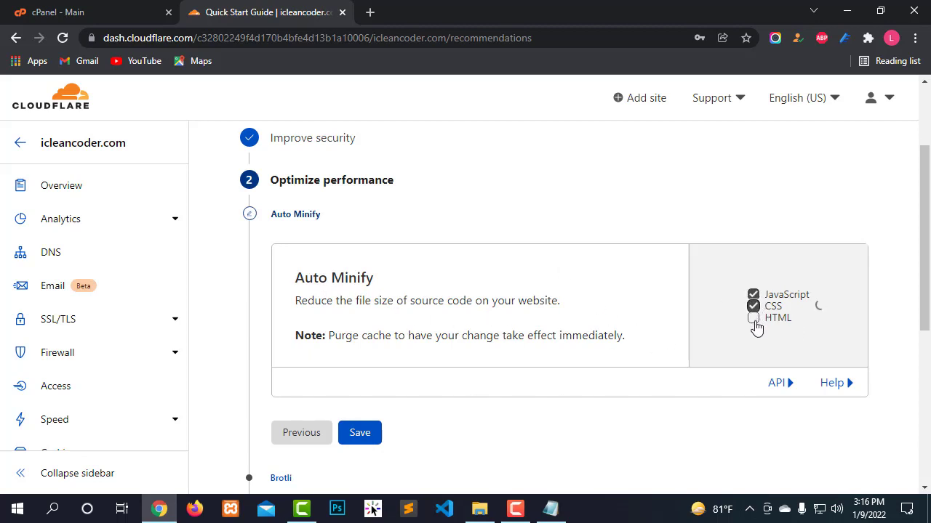
click(754, 332)
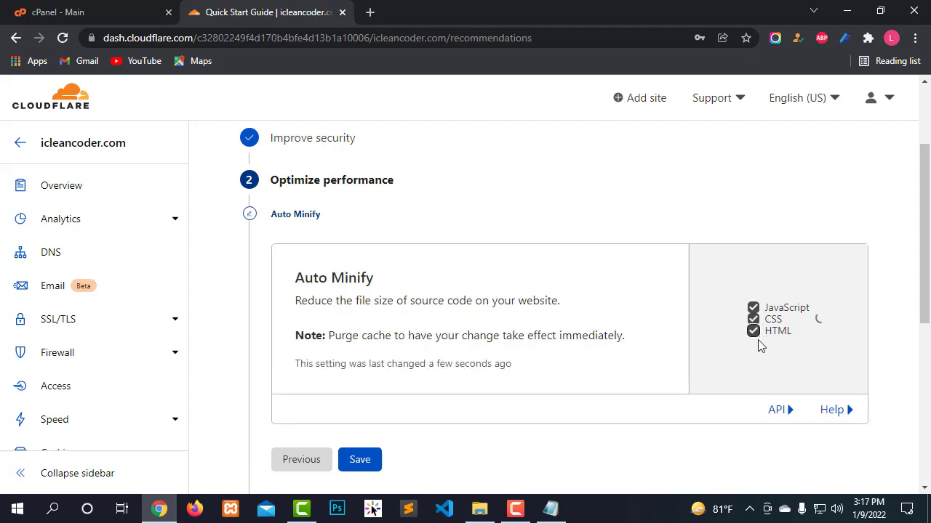
scroll(356, 328, down, 1)
click(361, 391)
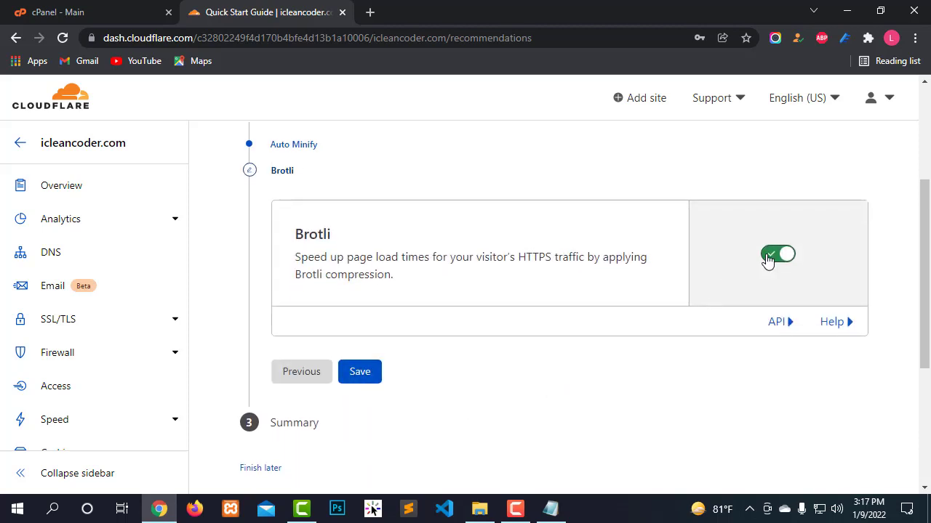
Save Brotli compression as enabled and finish the Quick Start Guide
click(363, 378)
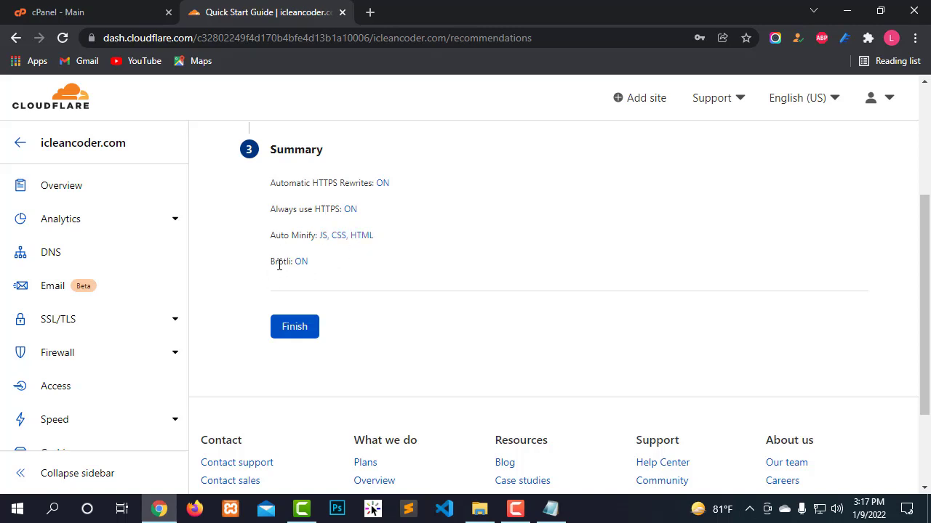
click(294, 328)
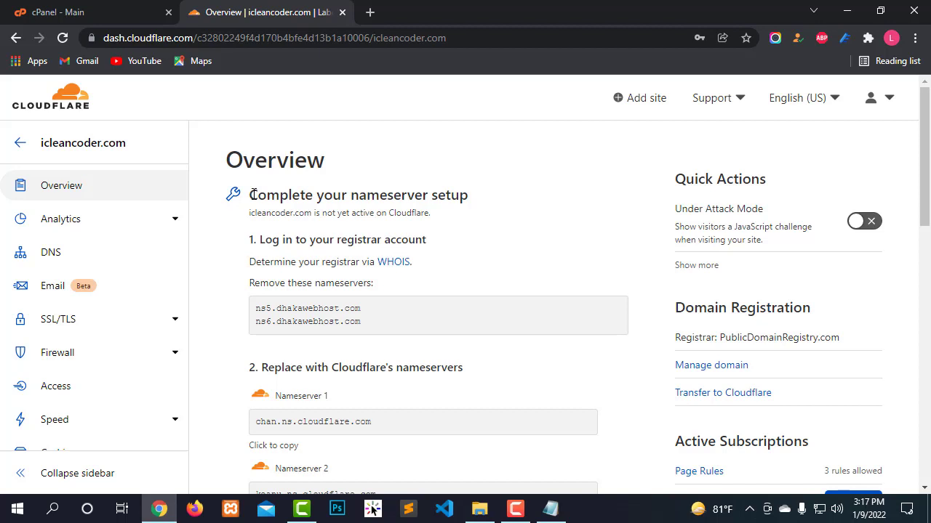
Highlight the nameserver setup notice and the old nameservers ns5.dhakawebhost.com and ns6.dhakawebhost.com on the site overview
drag(250, 195, 459, 211)
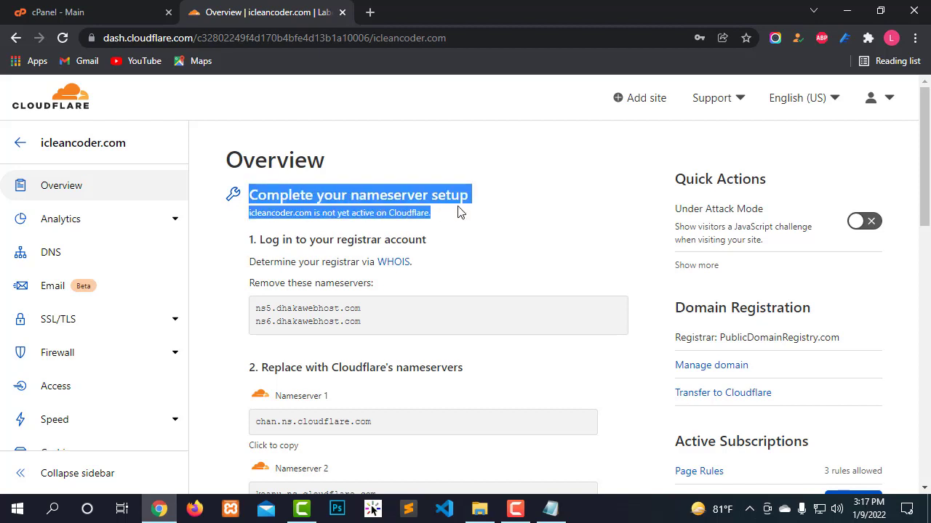
click(386, 211)
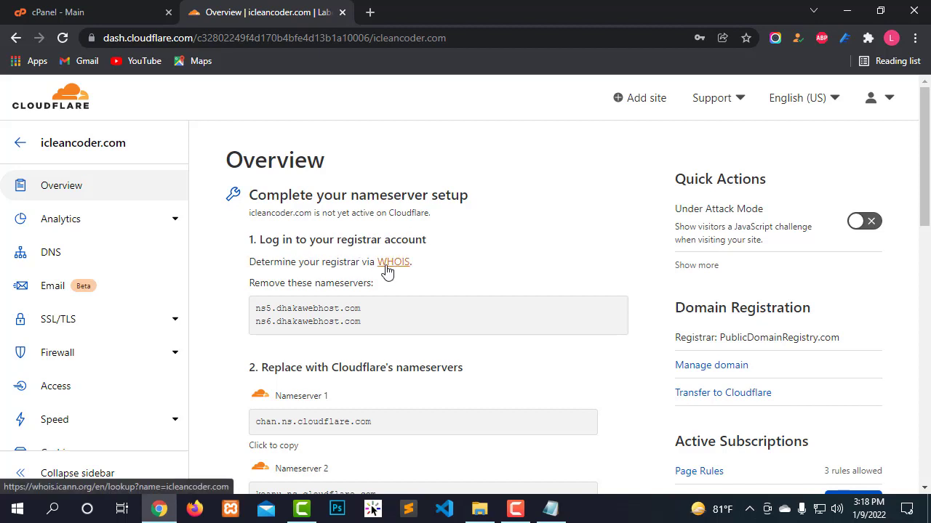
triple_click(335, 322)
click(370, 324)
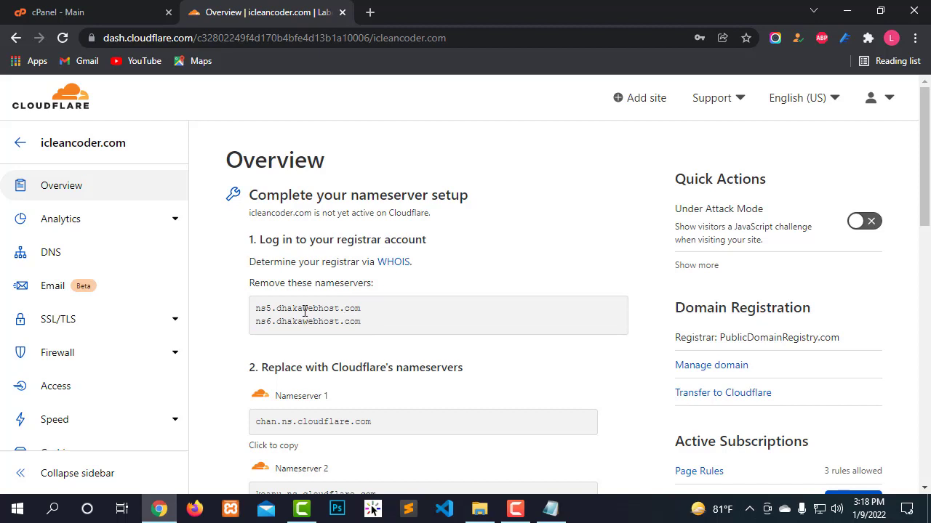
drag(256, 308, 377, 322)
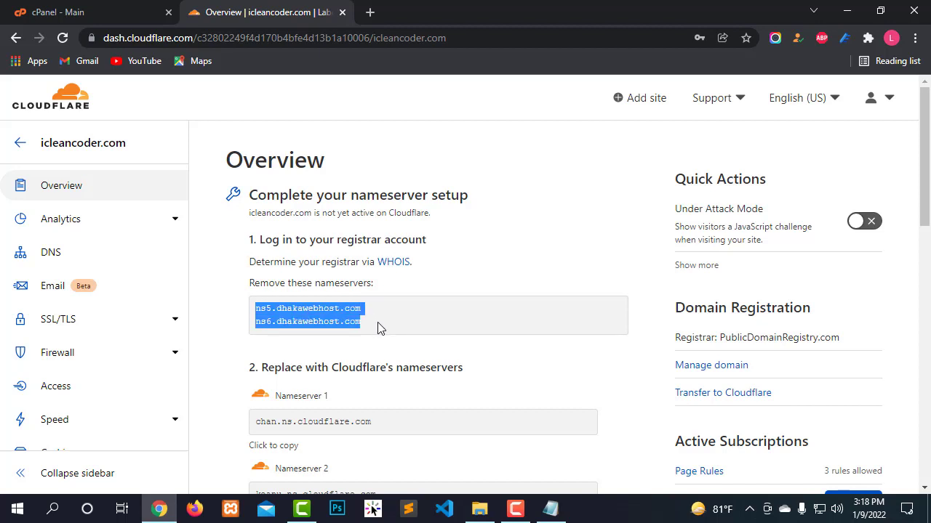
click(378, 318)
Highlight the replacement nameservers chan.ns.cloudflare.com and keanu.ns.cloudflare.com in turn and review the nameserver replacement instructions
scroll(399, 335, down, 1)
scroll(399, 338, down, 2)
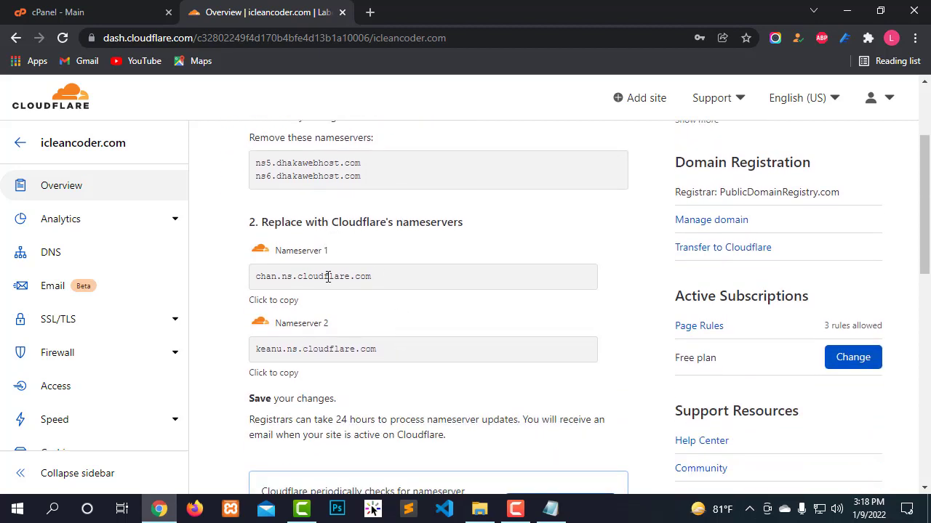
triple_click(327, 276)
double_click(325, 349)
triple_click(325, 349)
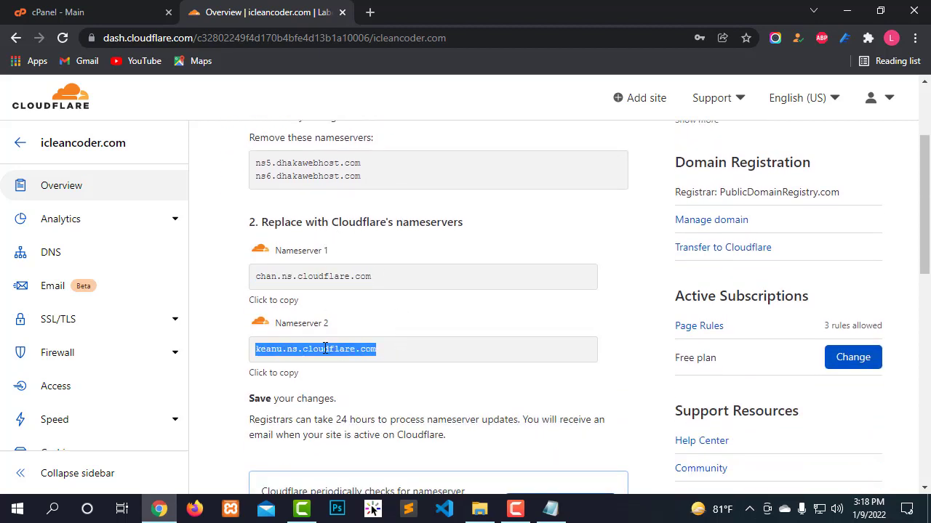
click(325, 349)
scroll(398, 350, up, 1)
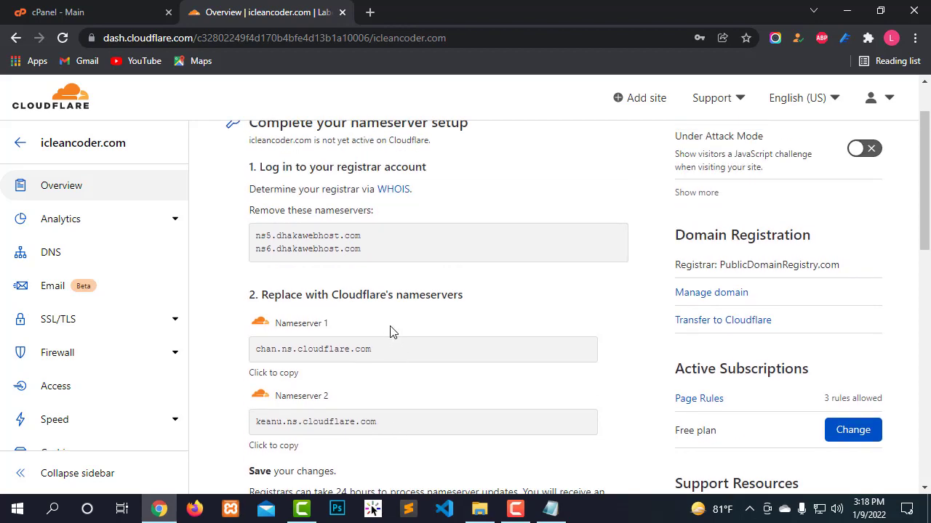
scroll(389, 333, down, 2)
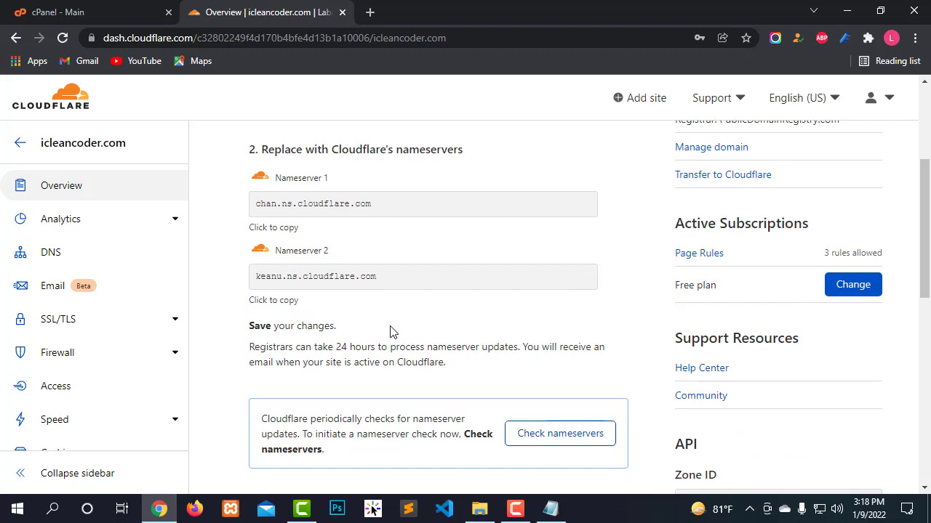